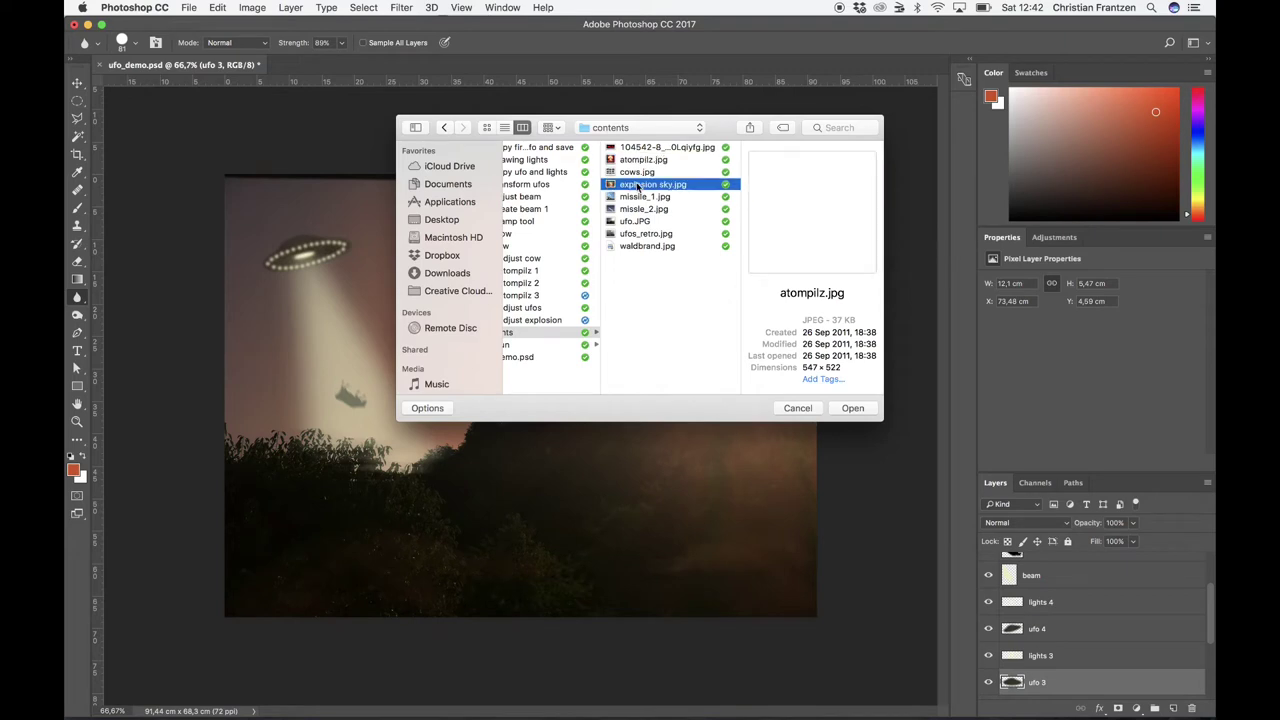
Open explosion sky.jpg and copy its entire canvas
click(852, 408)
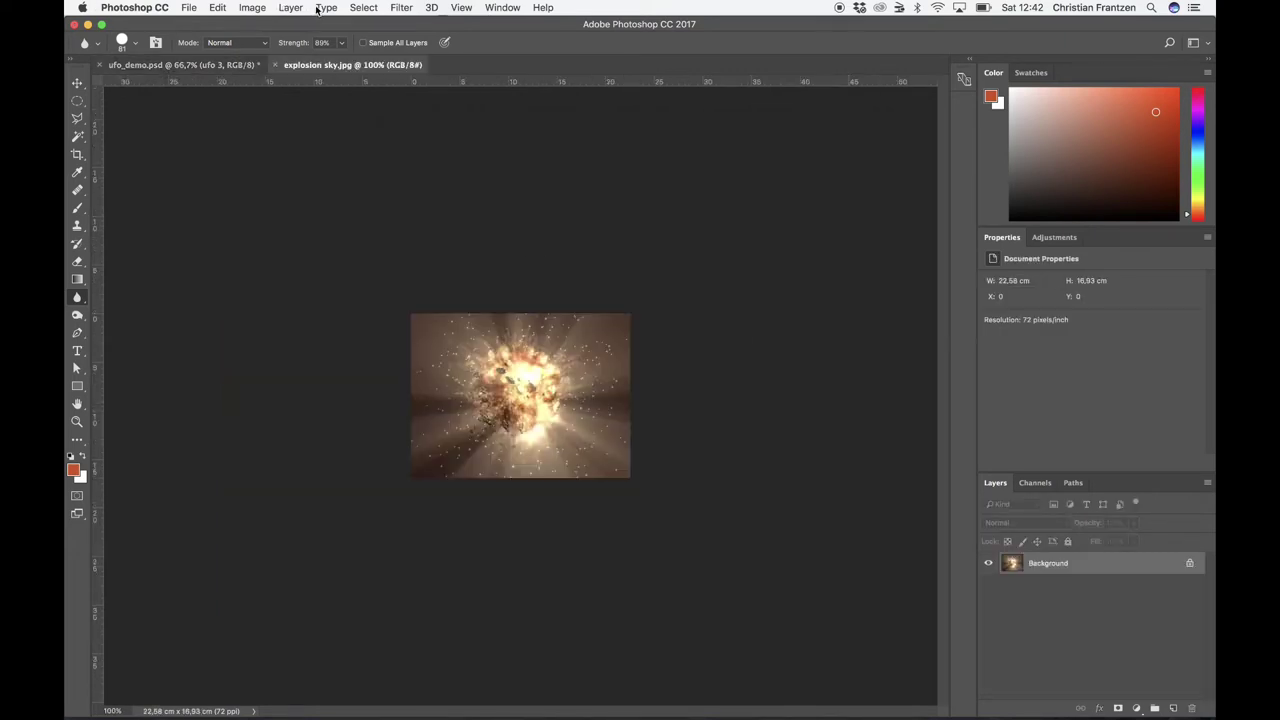
click(368, 8)
click(372, 24)
click(217, 8)
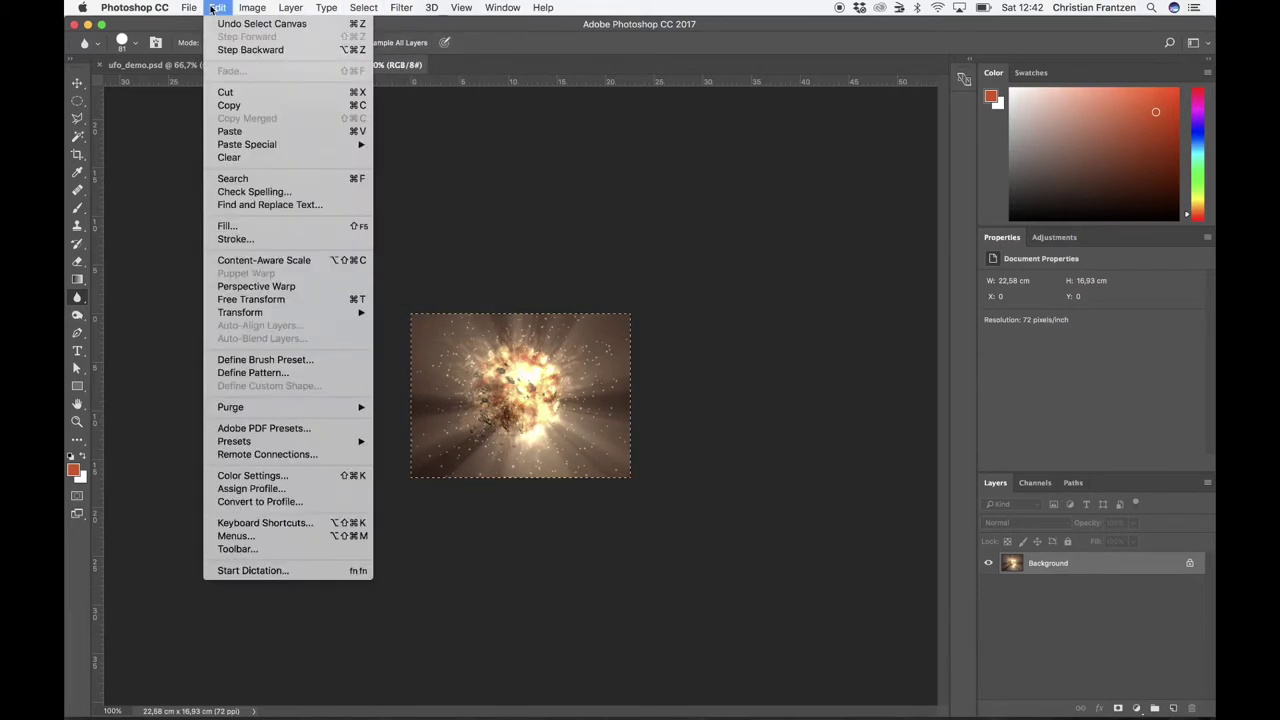
click(229, 106)
In ufo_demo.psd, add a new layer named "explosion sky" and move it to the top of the layer stack
click(175, 65)
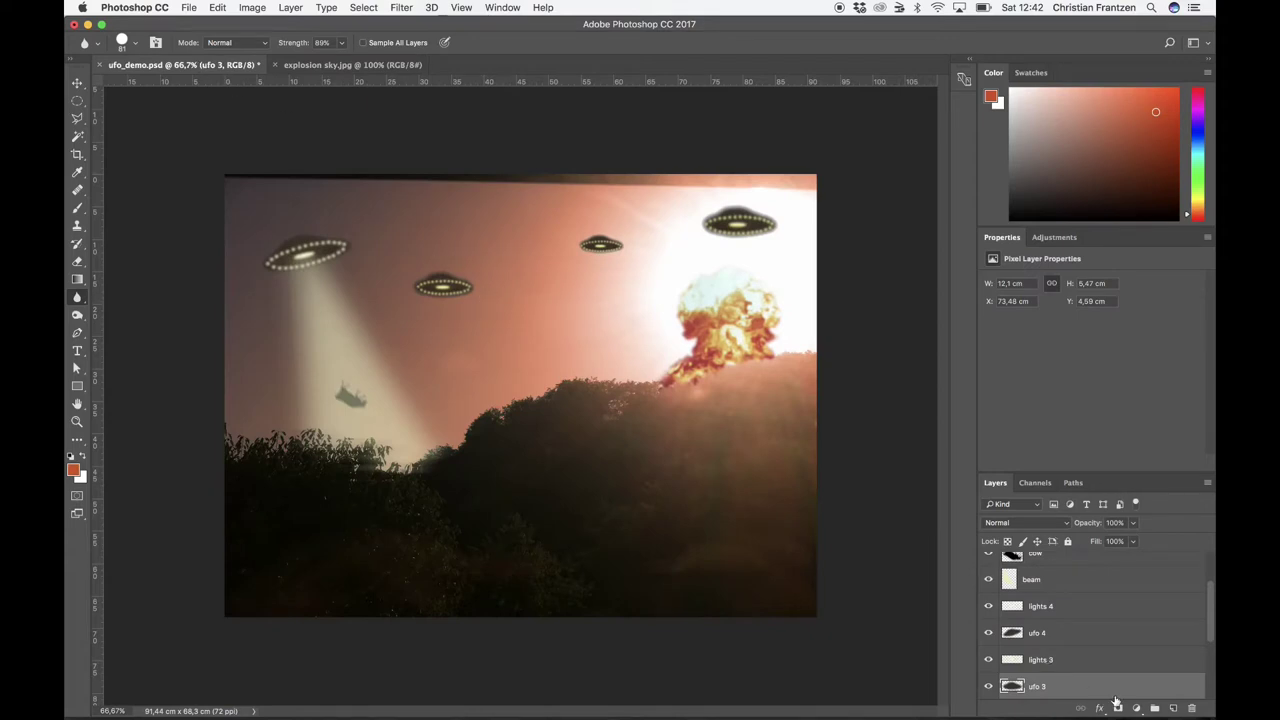
click(1174, 710)
double_click(1037, 687)
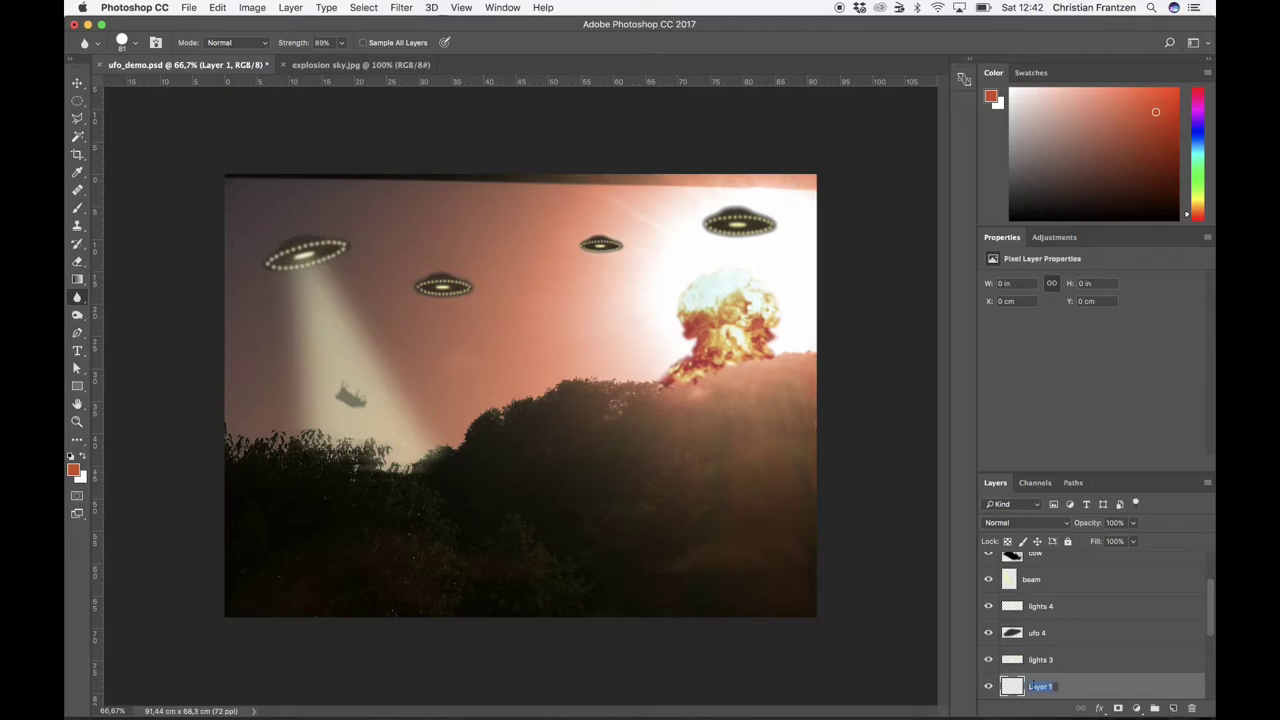
text(explosion sky)
key(Return)
drag(1037, 680, 1016, 559)
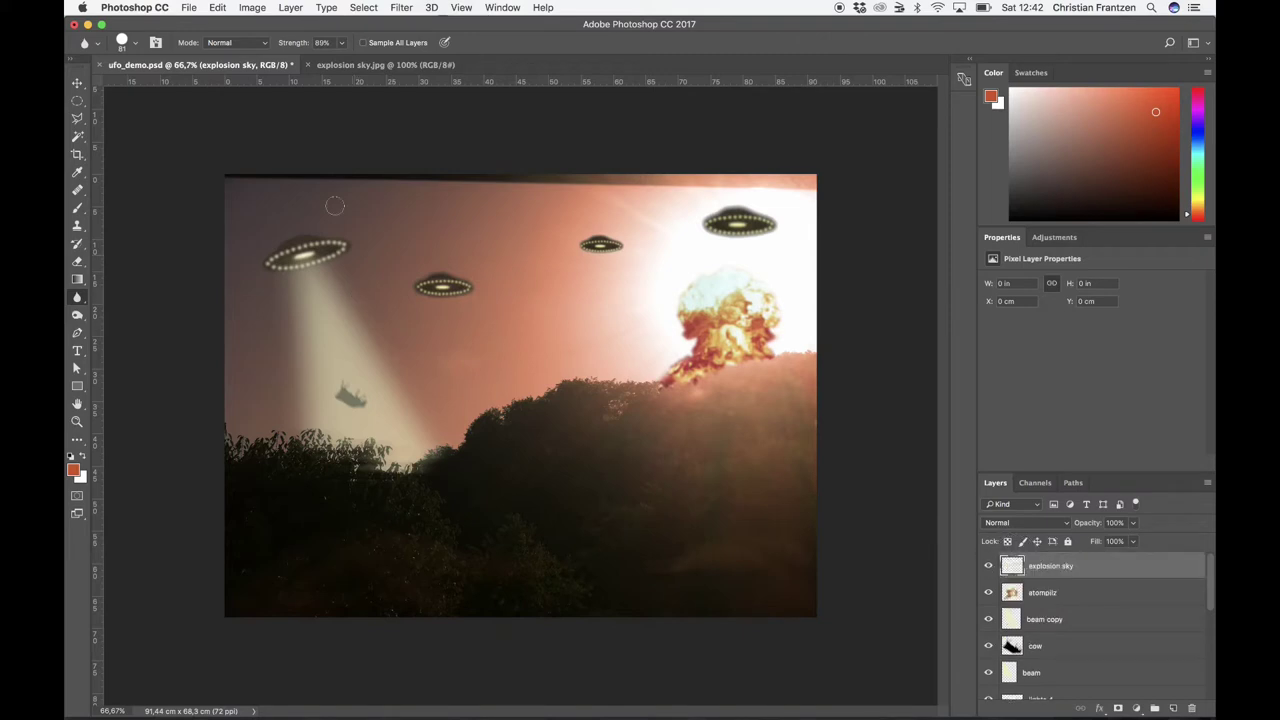
Paste the copied explosion onto the explosion sky layer and move it up into the sky between the UFOs
click(217, 8)
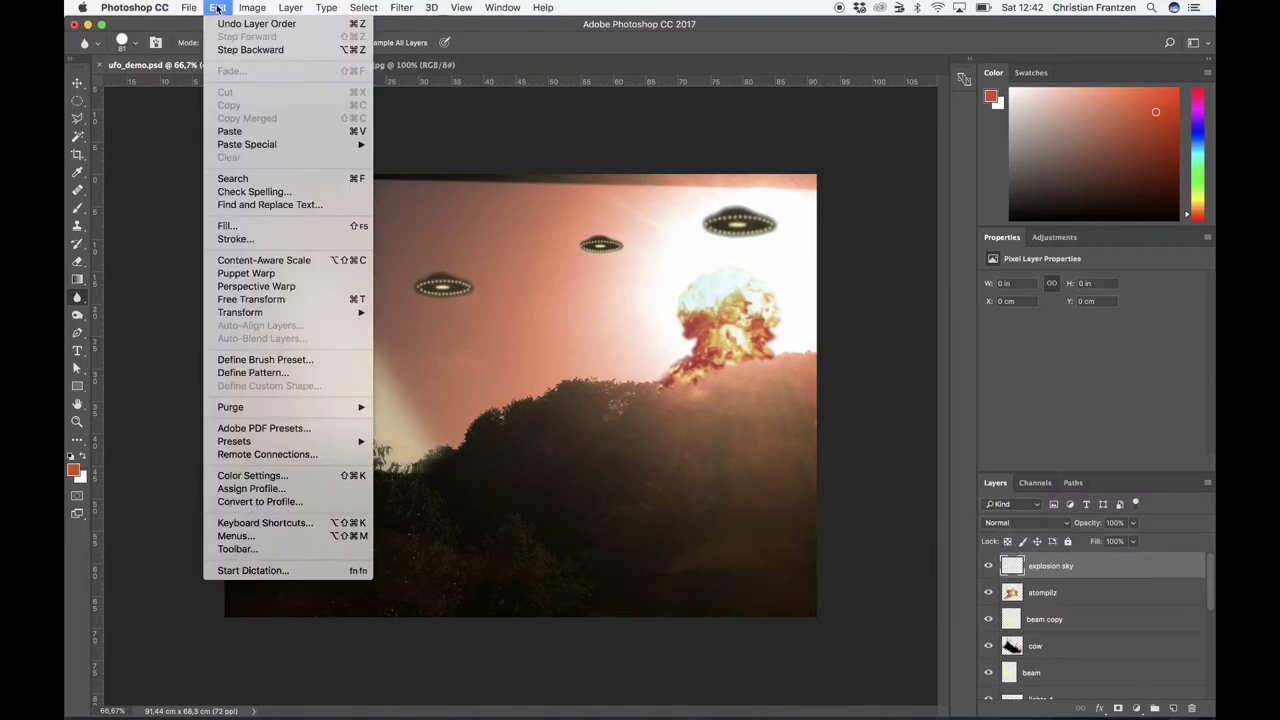
click(240, 127)
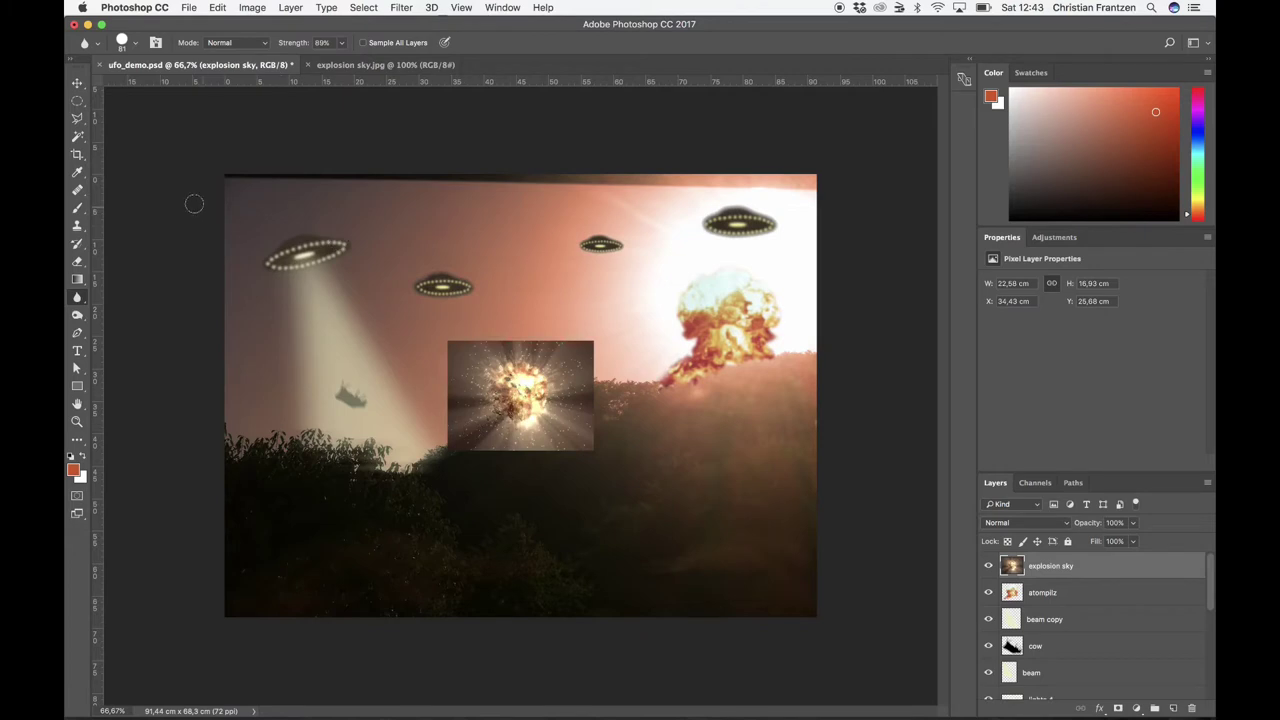
click(79, 86)
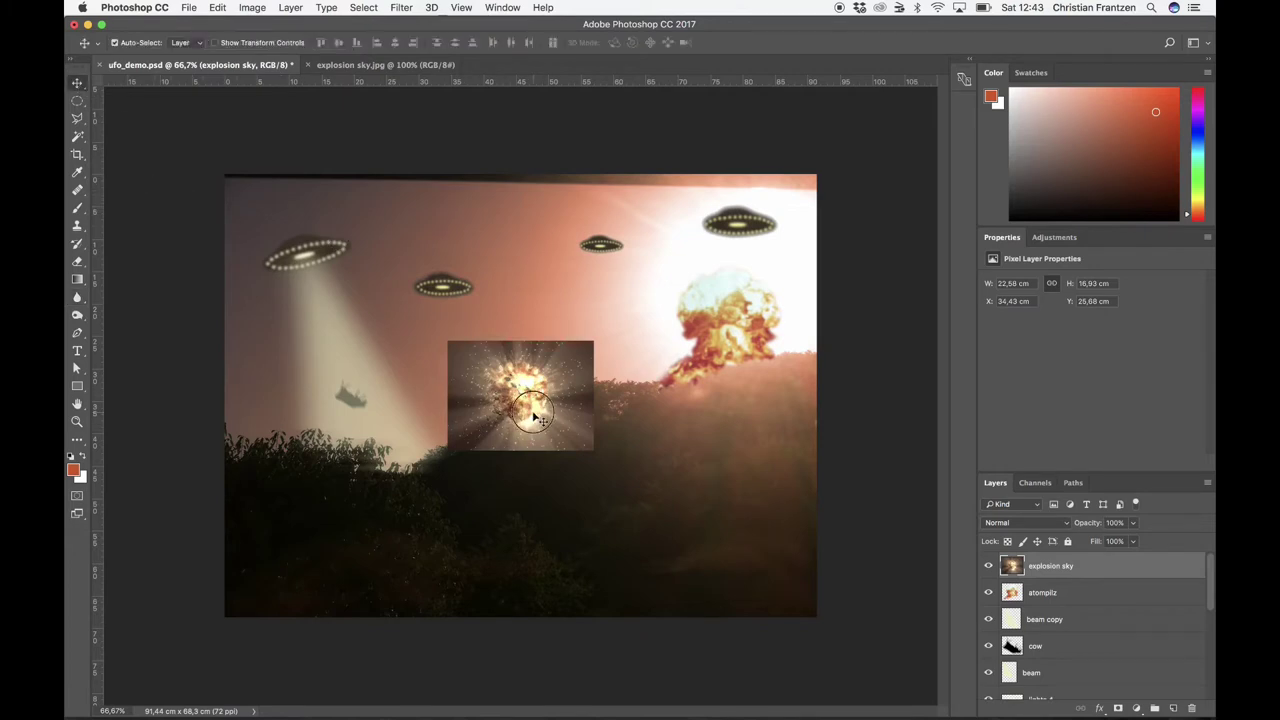
drag(535, 418, 516, 288)
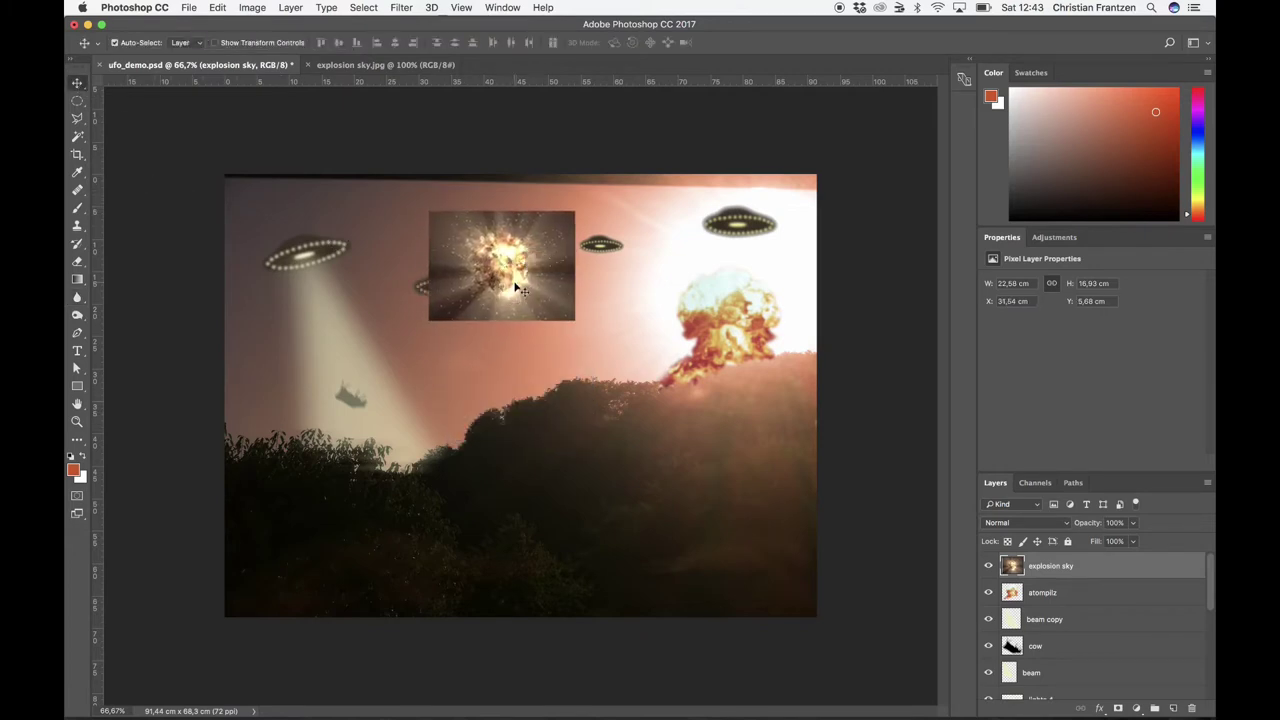
Scale the explosion proportionally to about 132% with Free Transform and apply it
click(218, 8)
mouse_move(256, 316)
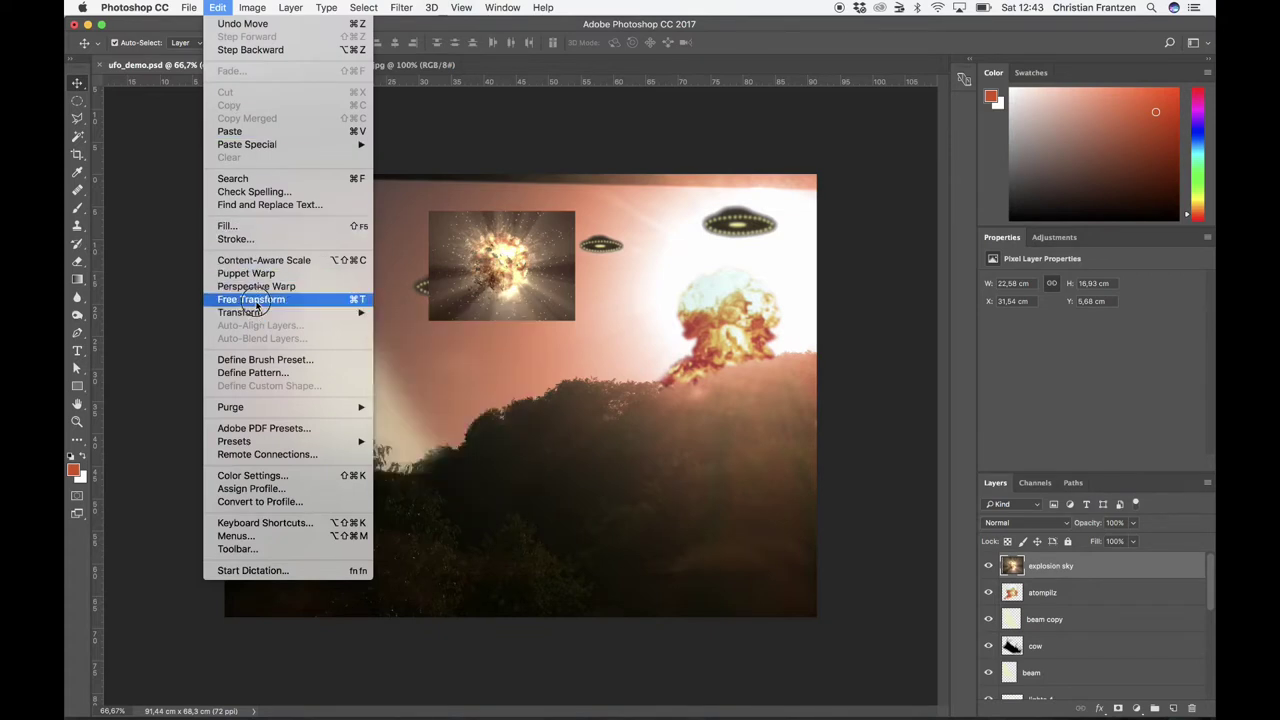
click(250, 299)
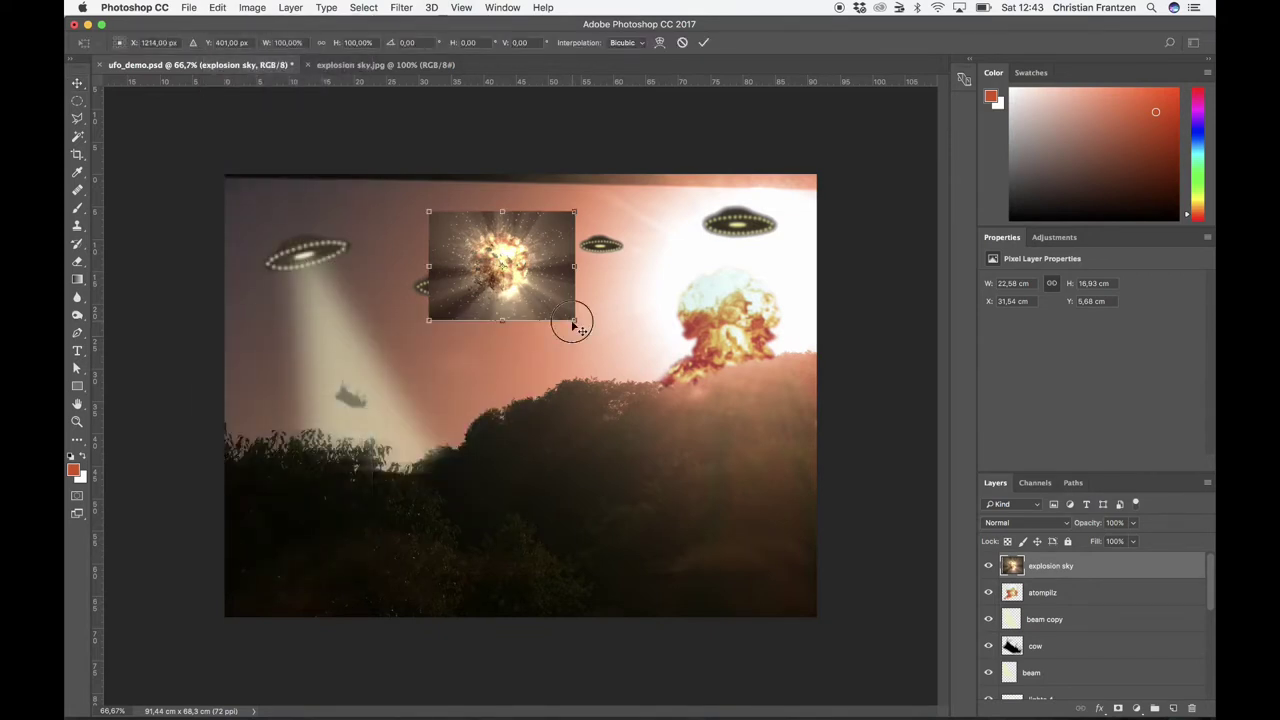
drag(577, 320, 620, 356)
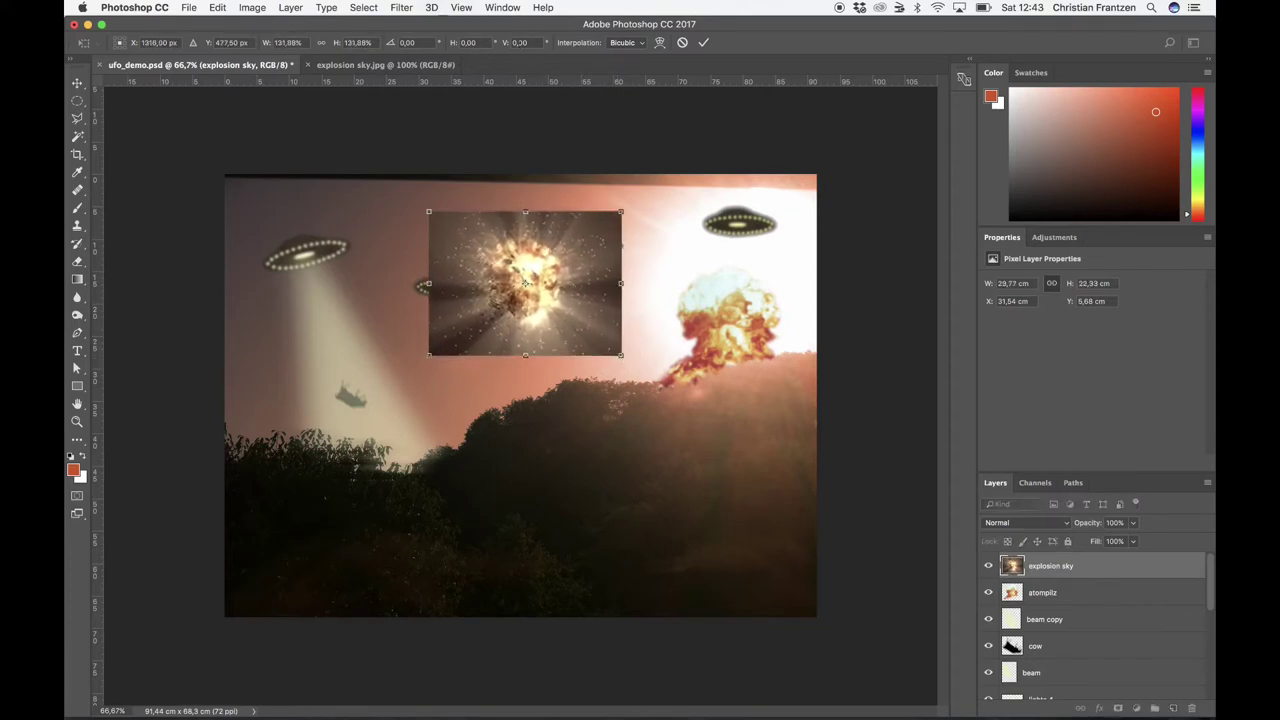
click(703, 42)
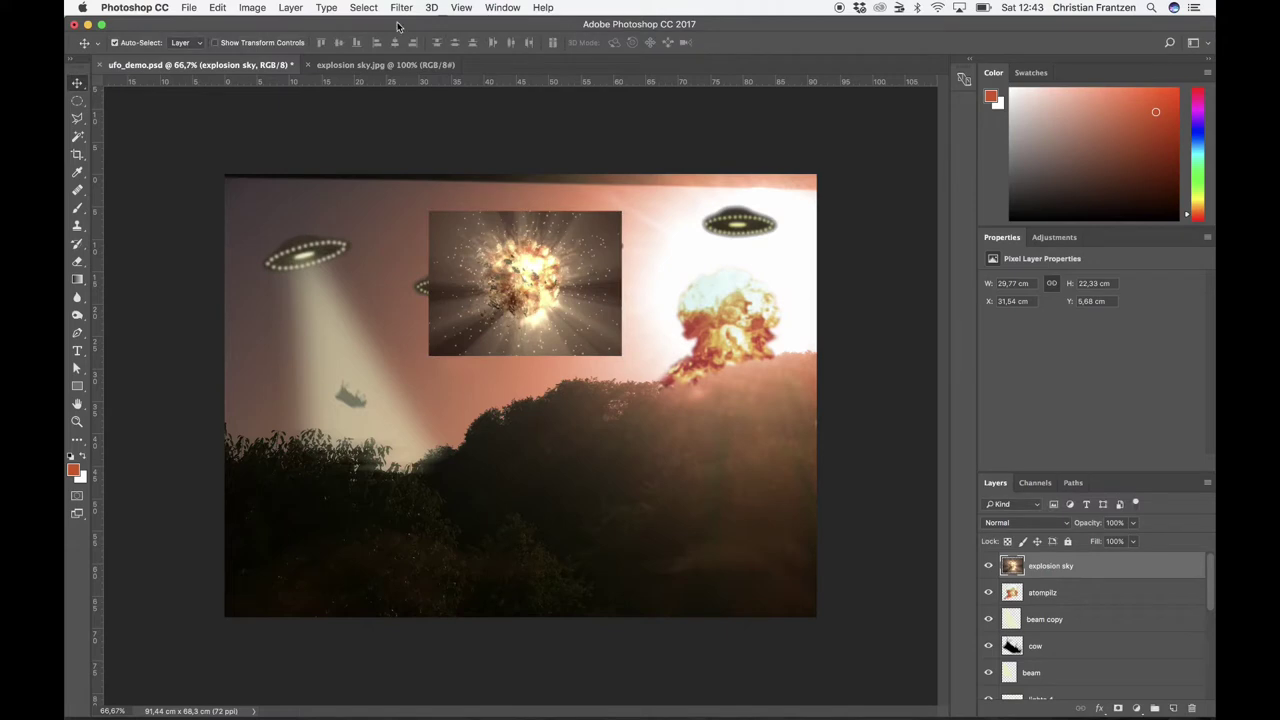
Start a Color Range selection by sampling the explosion image's brown background near its upper-right corner, with fuzziness 90
click(363, 8)
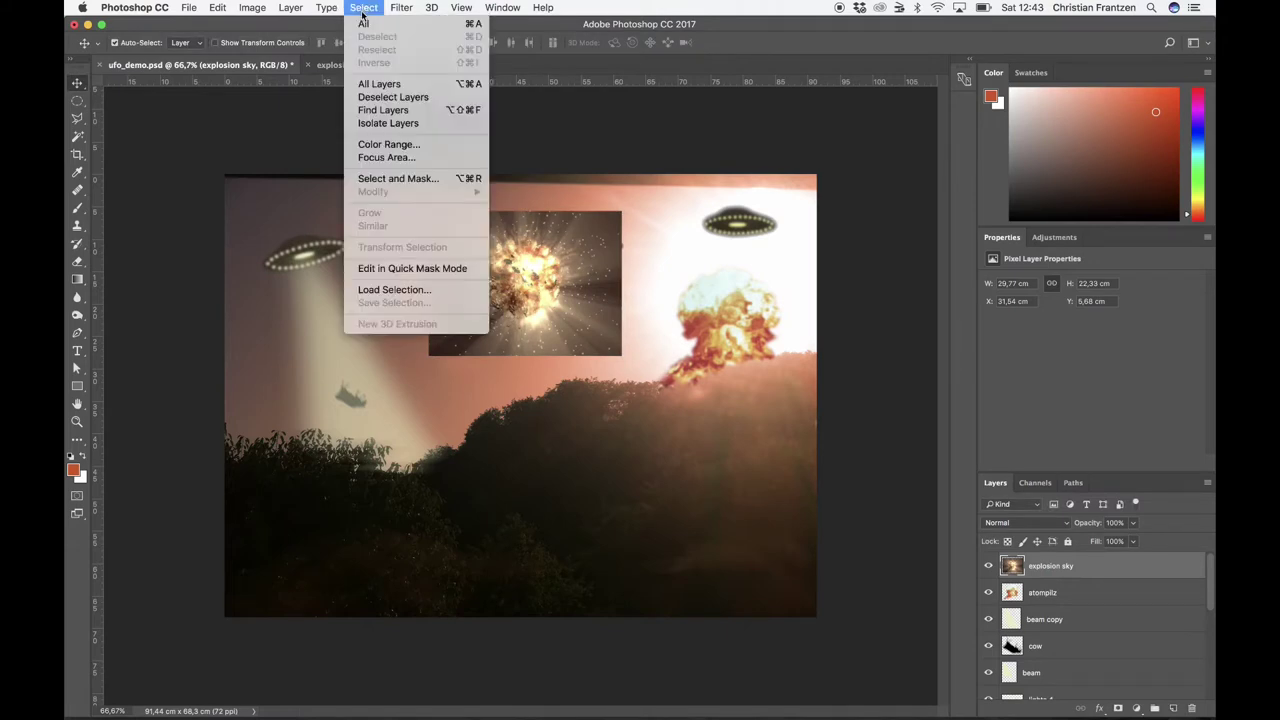
click(389, 145)
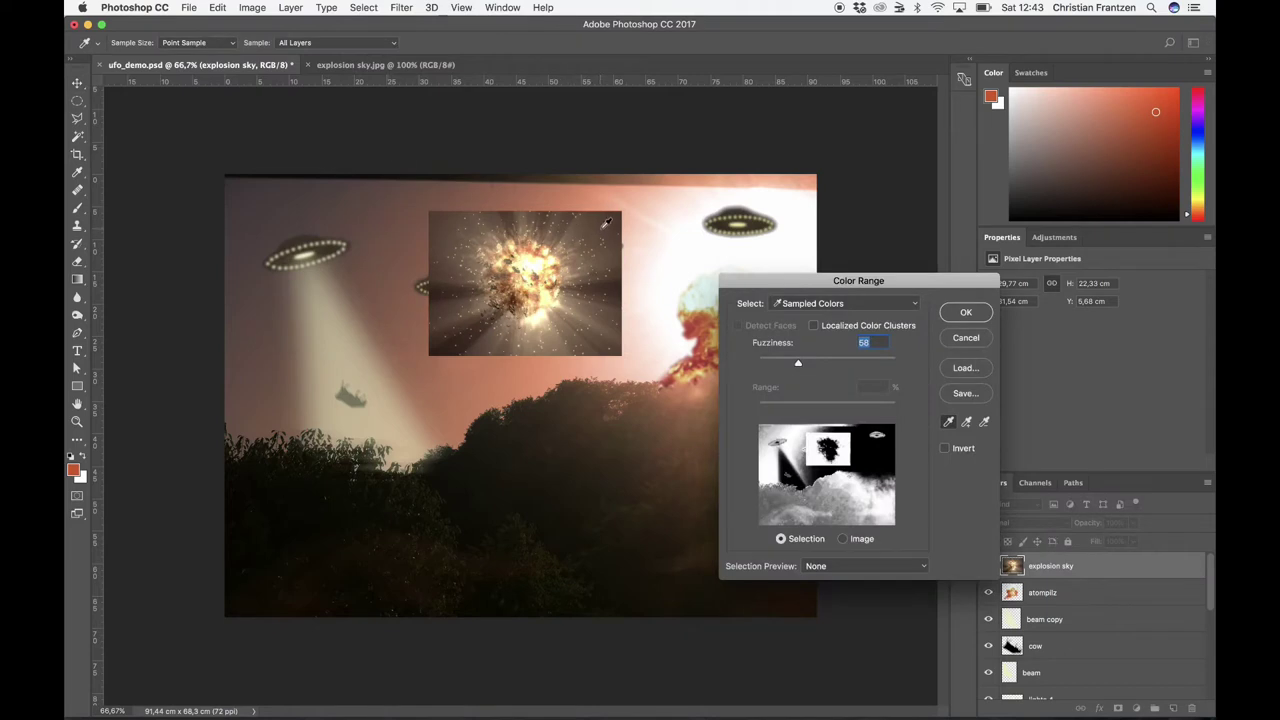
click(605, 221)
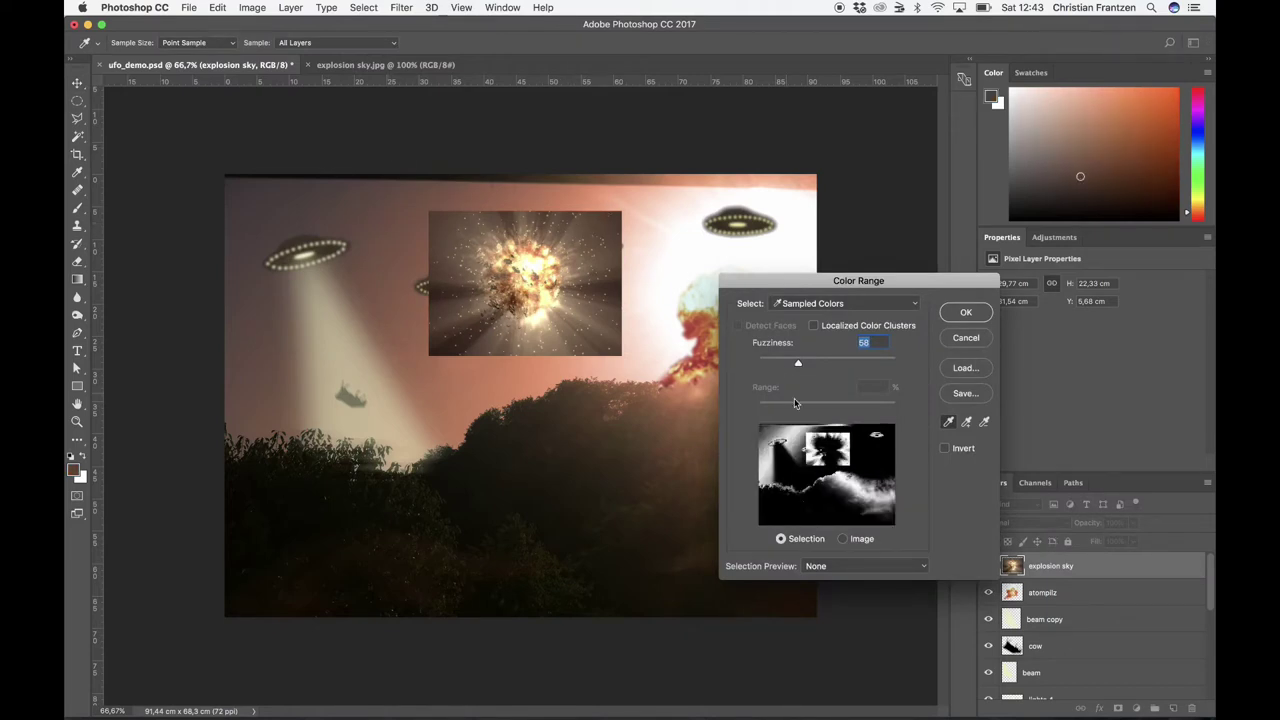
mouse_move(795, 365)
mouse_down()
mouse_move(831, 367)
mouse_move(820, 368)
mouse_up()
Add two more background tones from the image's lower area to the Color Range, set fuzziness to 46 and apply the selection
click(967, 425)
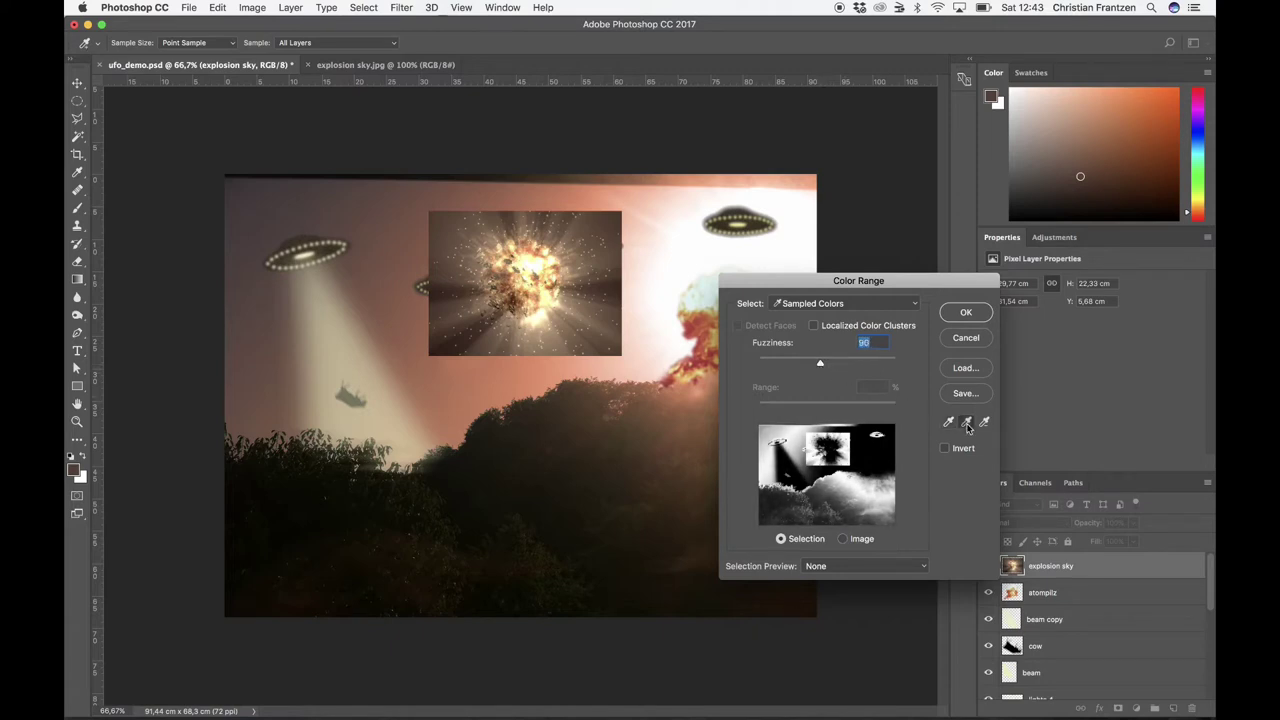
click(564, 343)
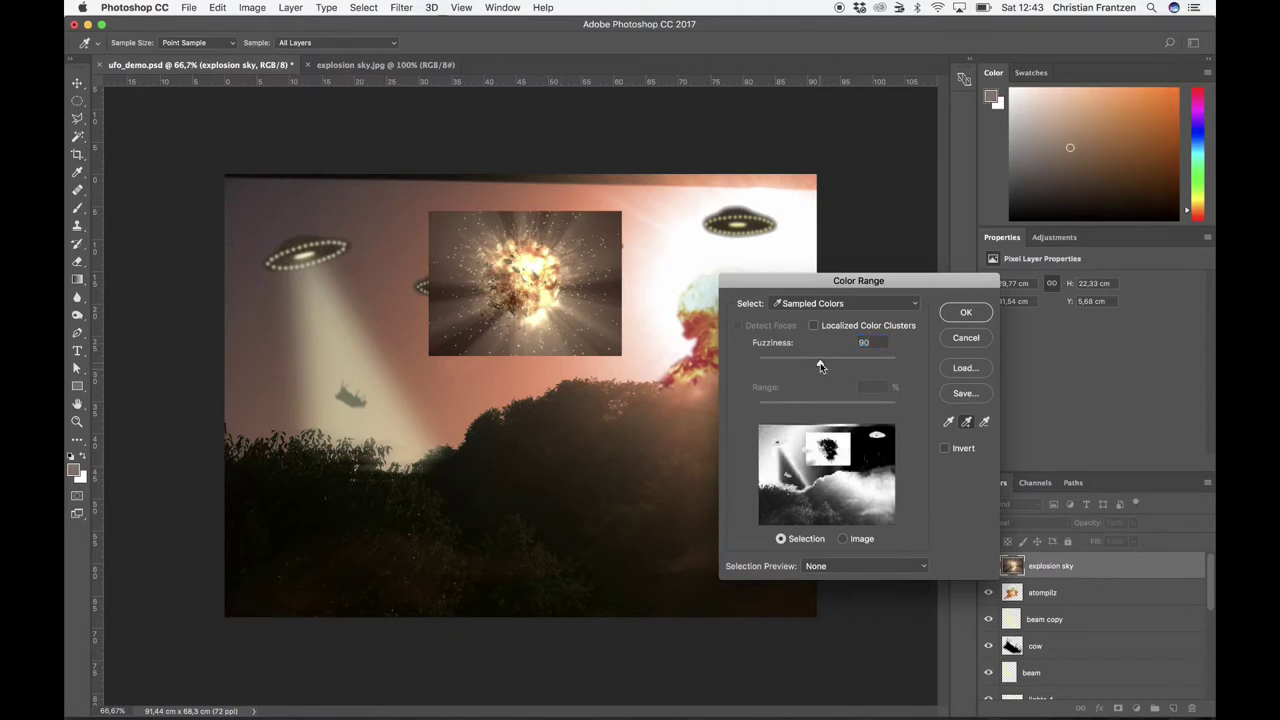
drag(820, 367, 795, 366)
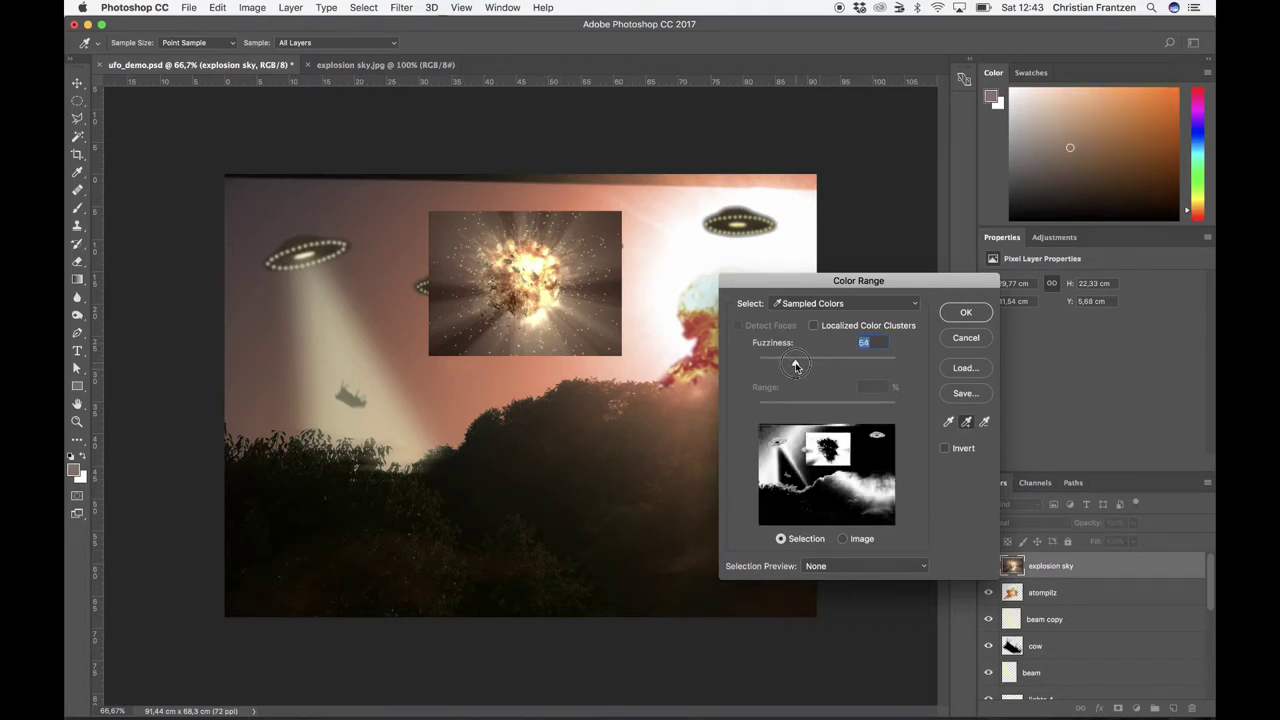
click(437, 351)
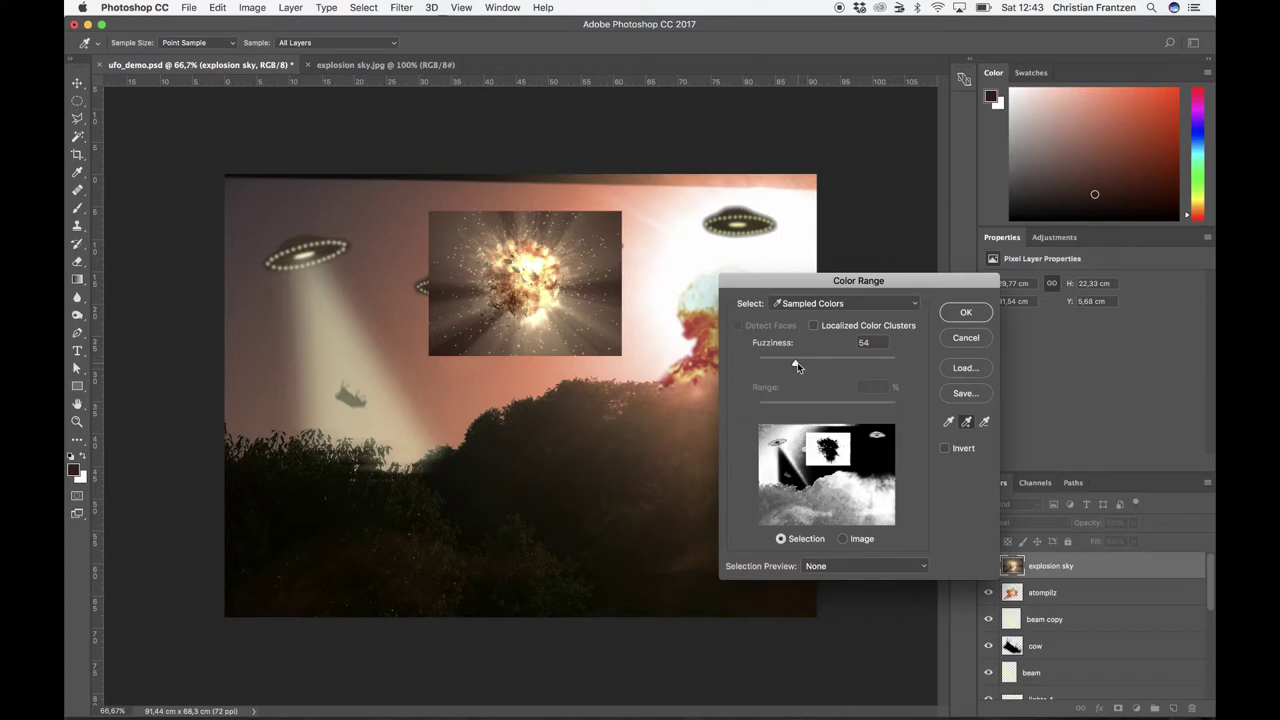
drag(797, 362, 790, 368)
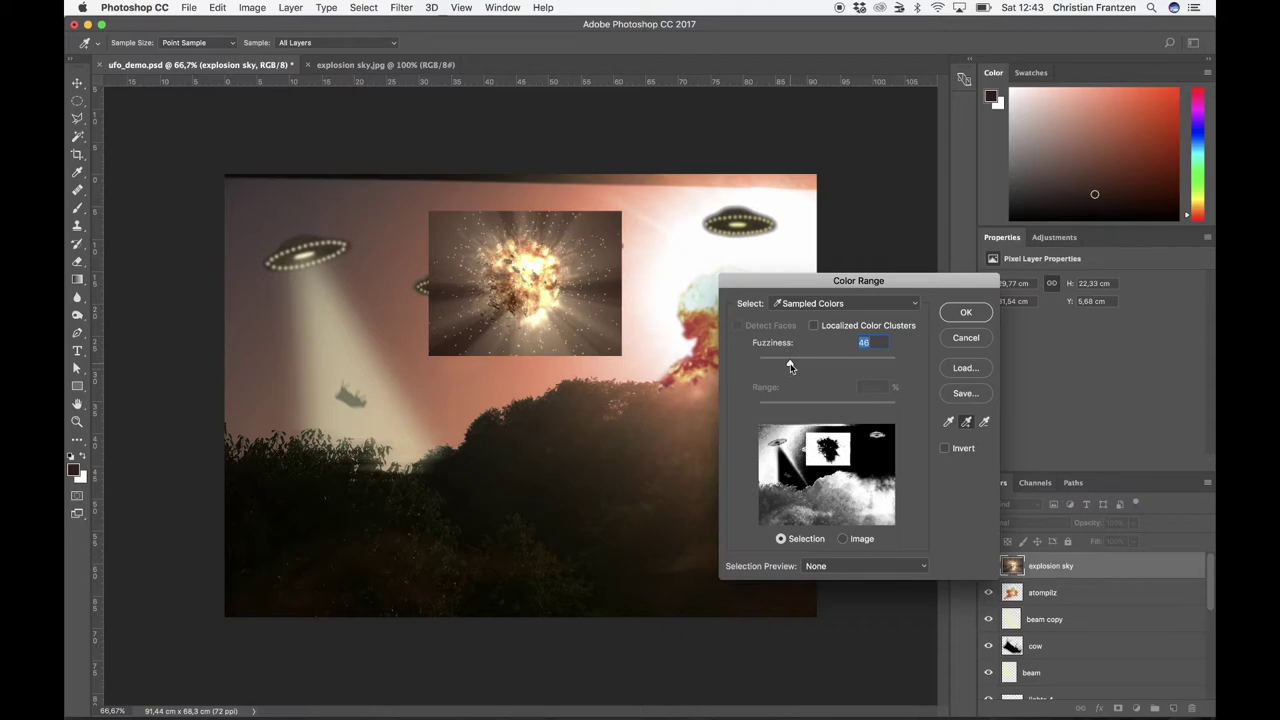
click(966, 313)
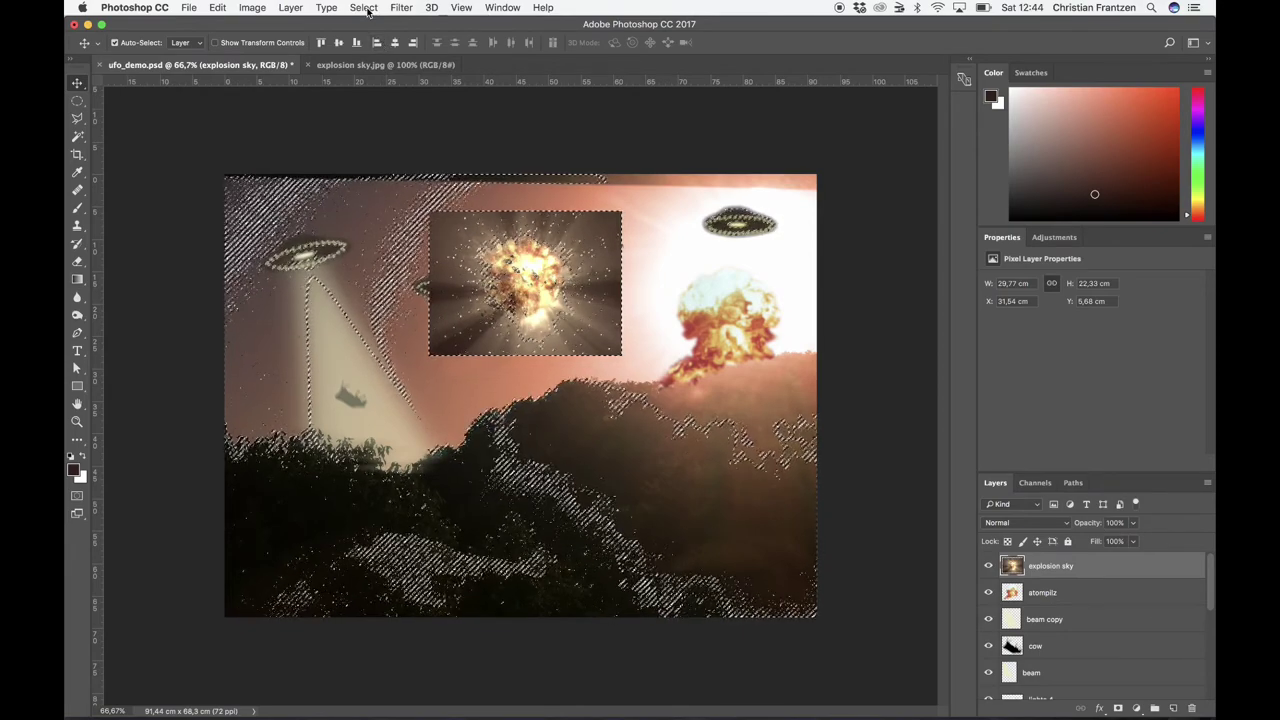
Subtract the fireball's interior from the selection by outlining it with the Polygonal Lasso
key(z)
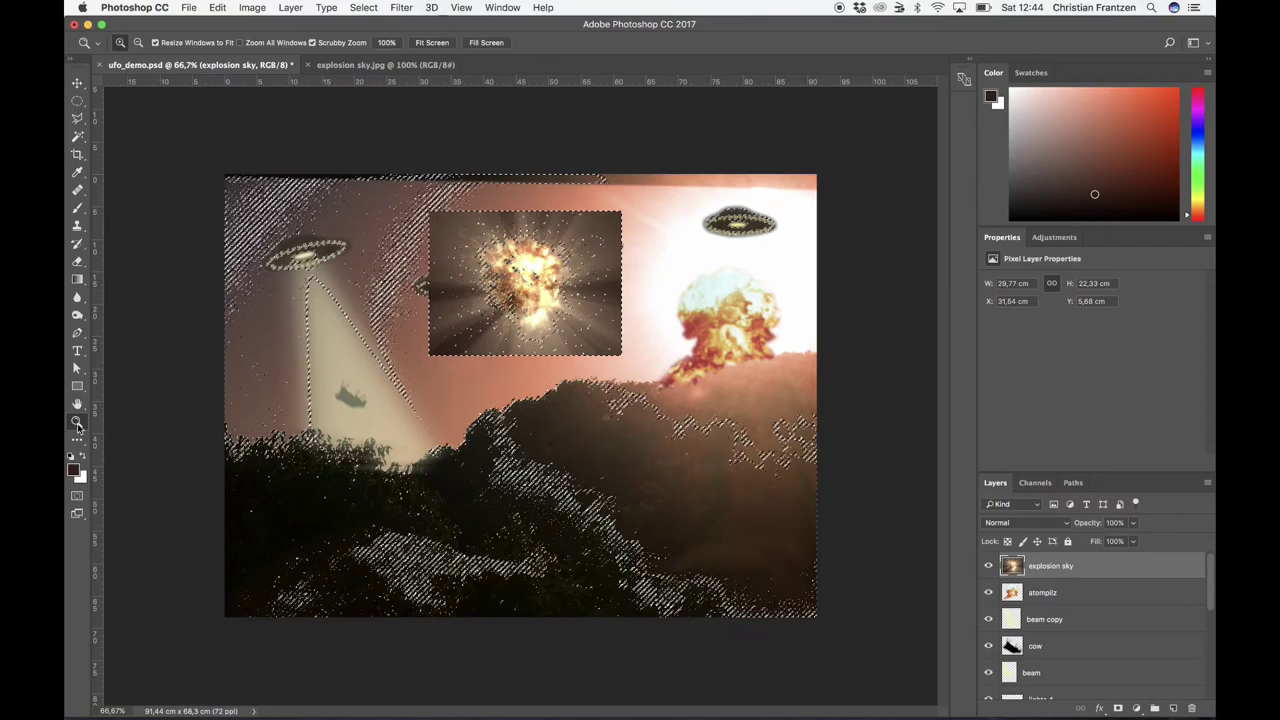
click(470, 330)
click(510, 310)
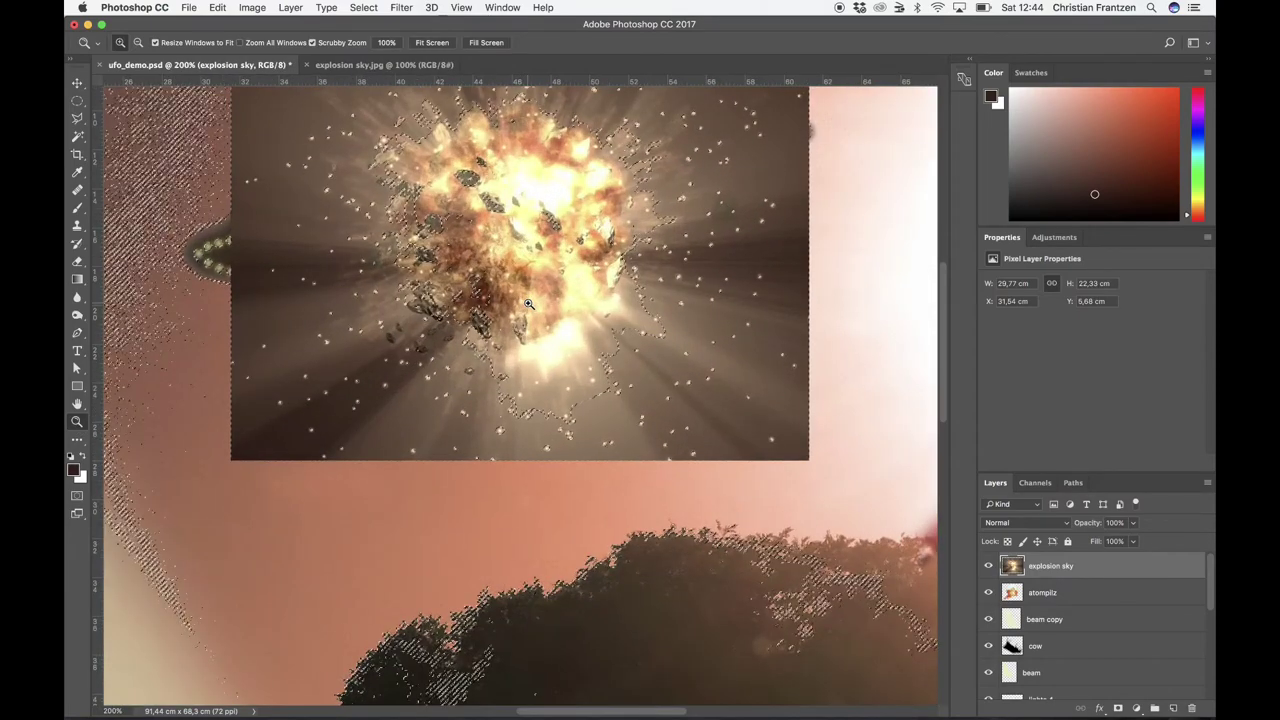
click(77, 120)
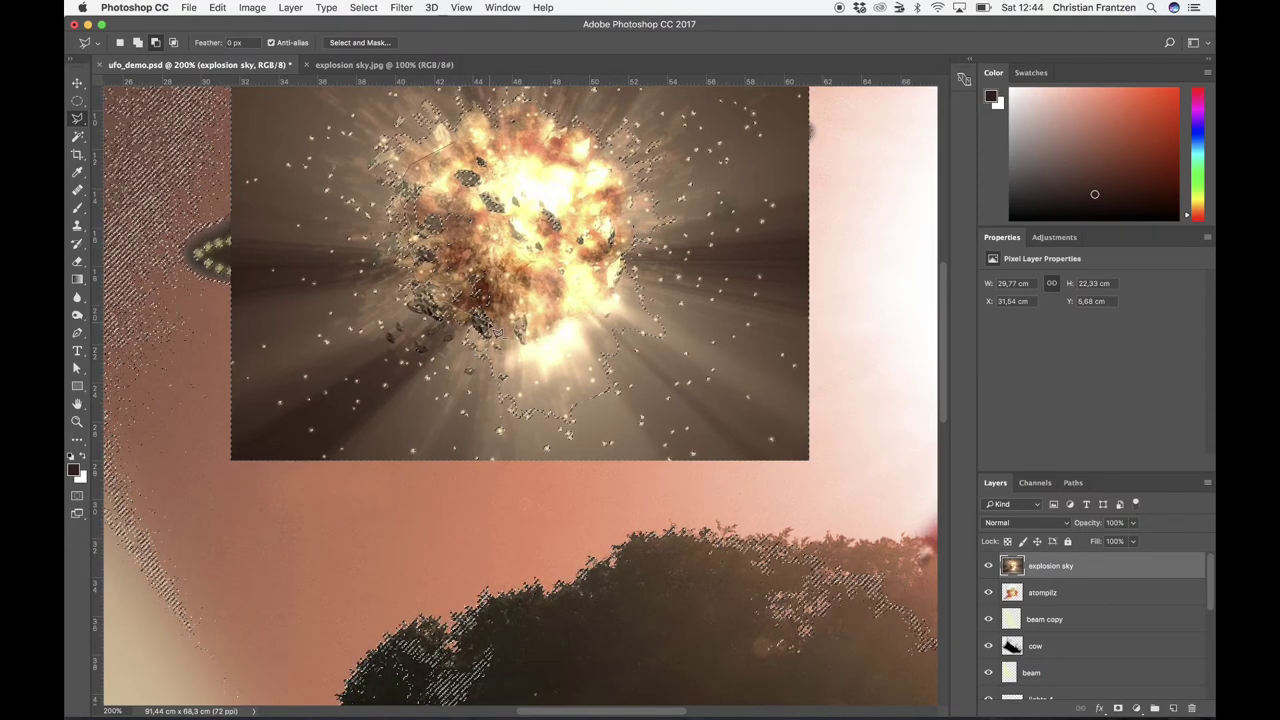
click(531, 341)
click(626, 252)
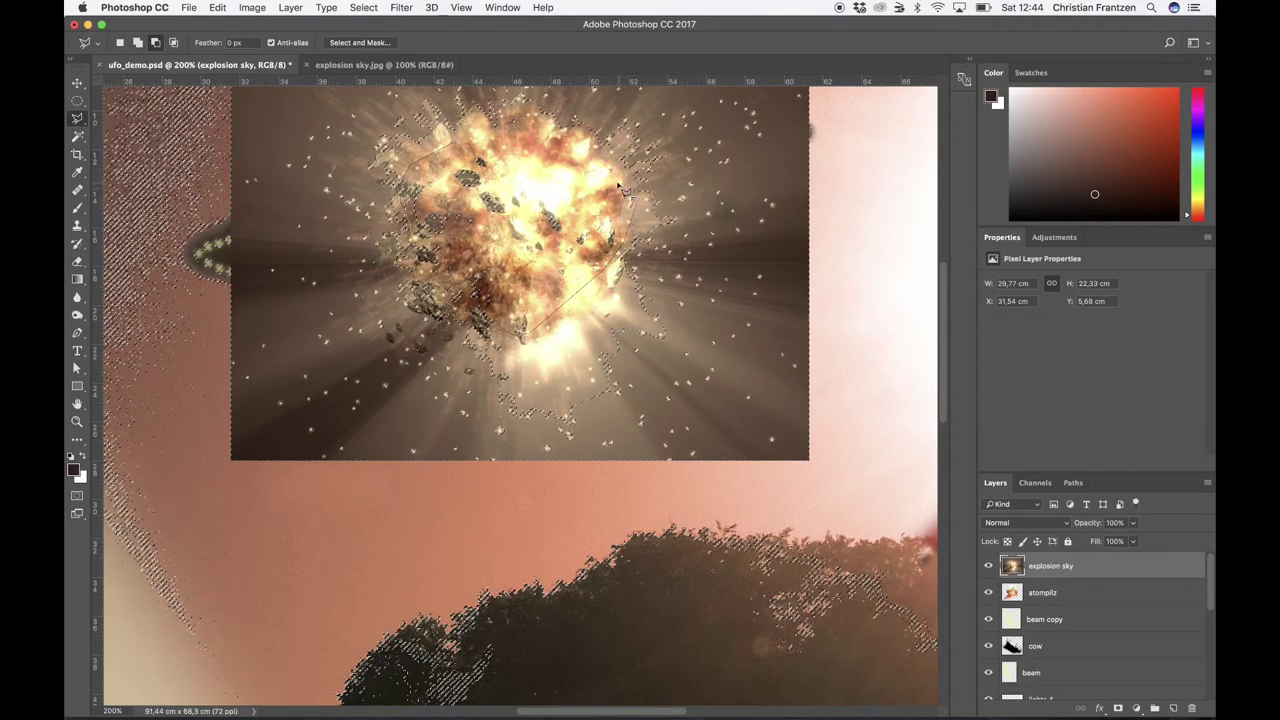
click(622, 192)
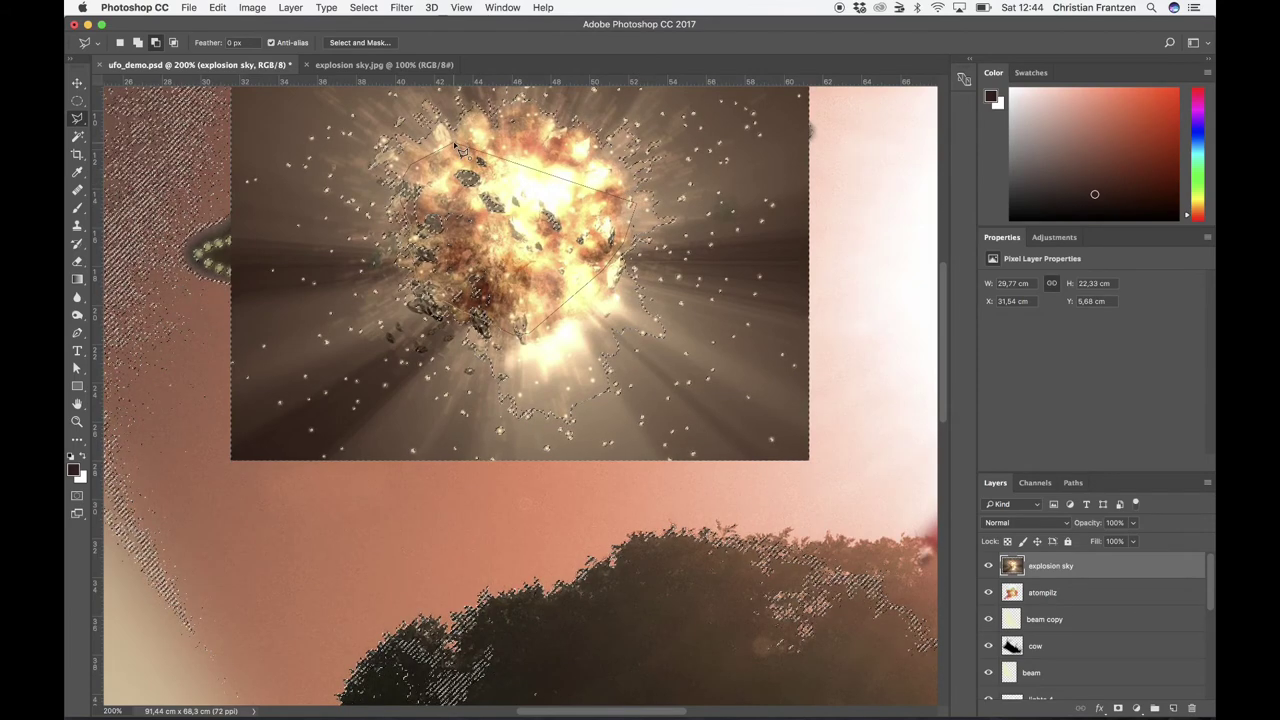
click(460, 148)
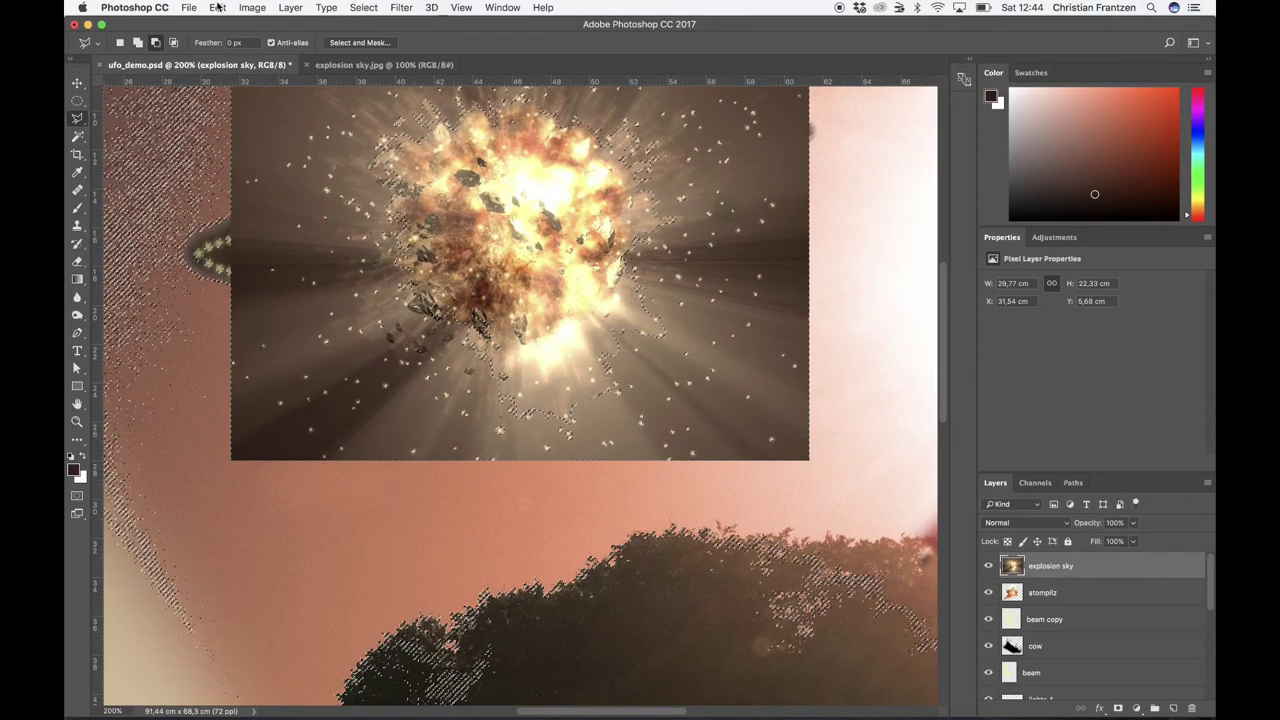
Clear the selected brown background from the explosion sky layer and deselect
click(217, 7)
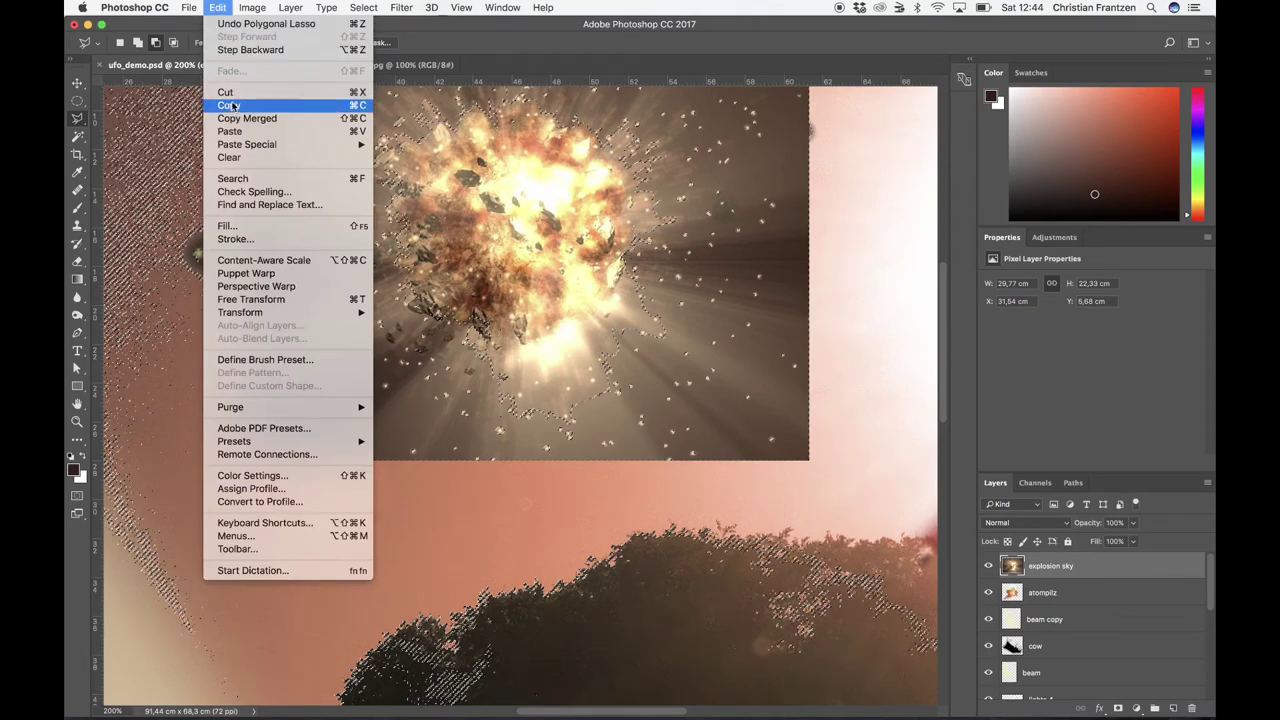
click(230, 158)
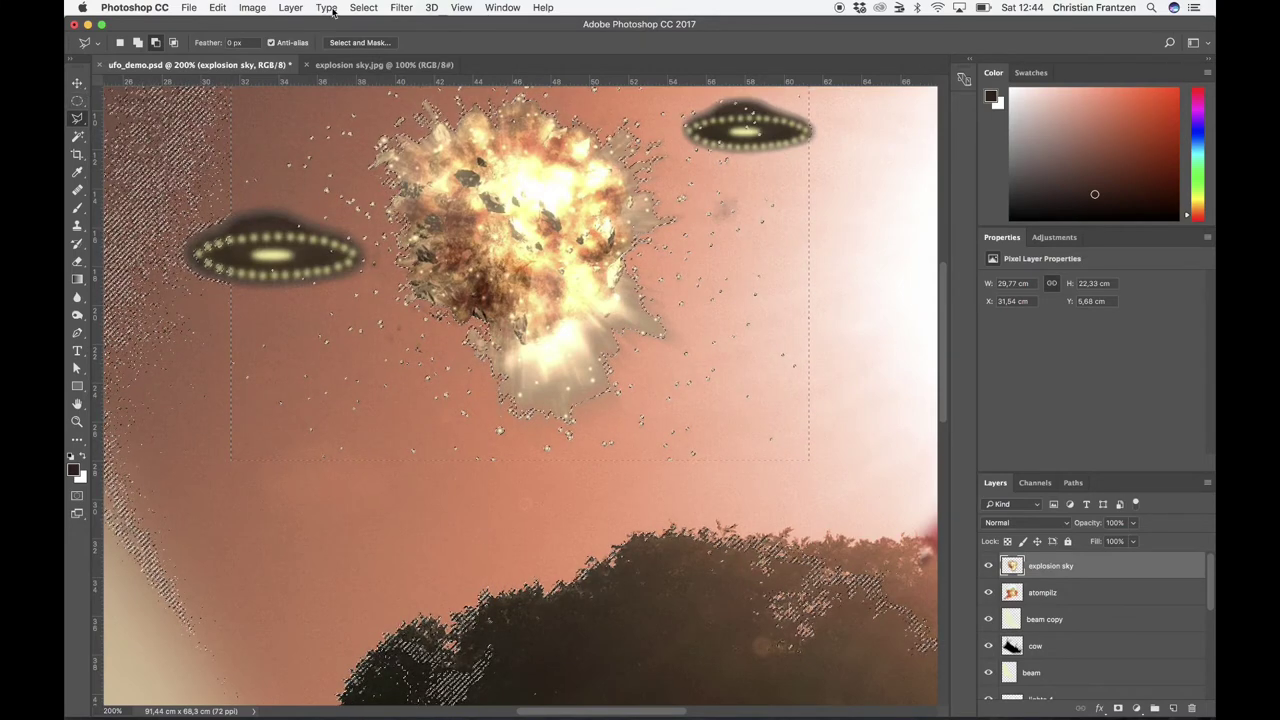
click(366, 8)
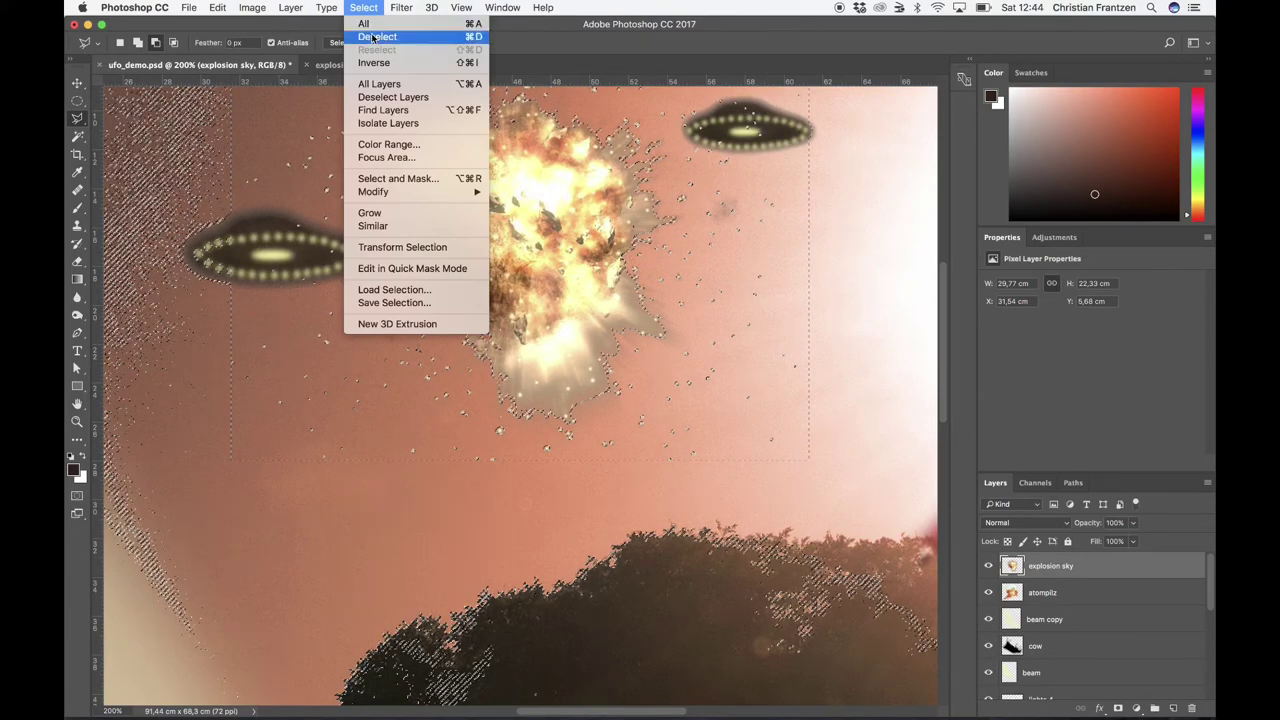
click(374, 37)
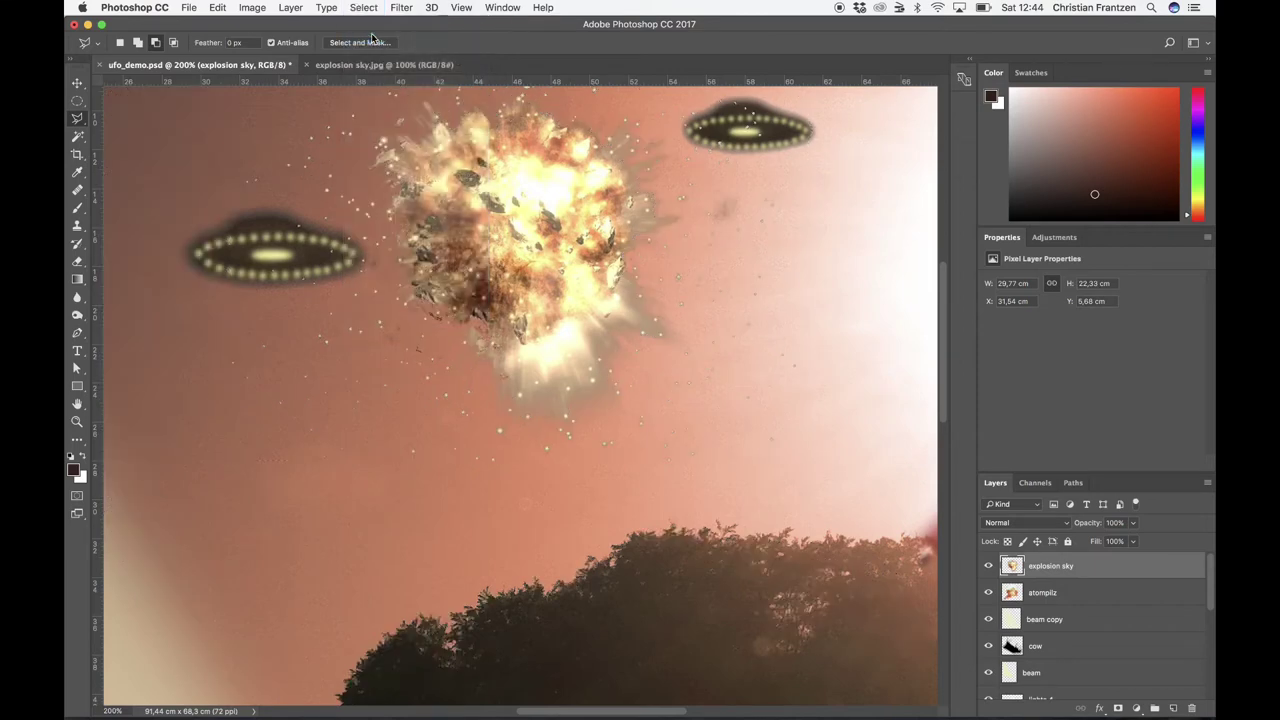
Select the brownish residue below the fireball with the Magic Wand at tolerance 35 and clear it from the explosion sky layer
click(78, 138)
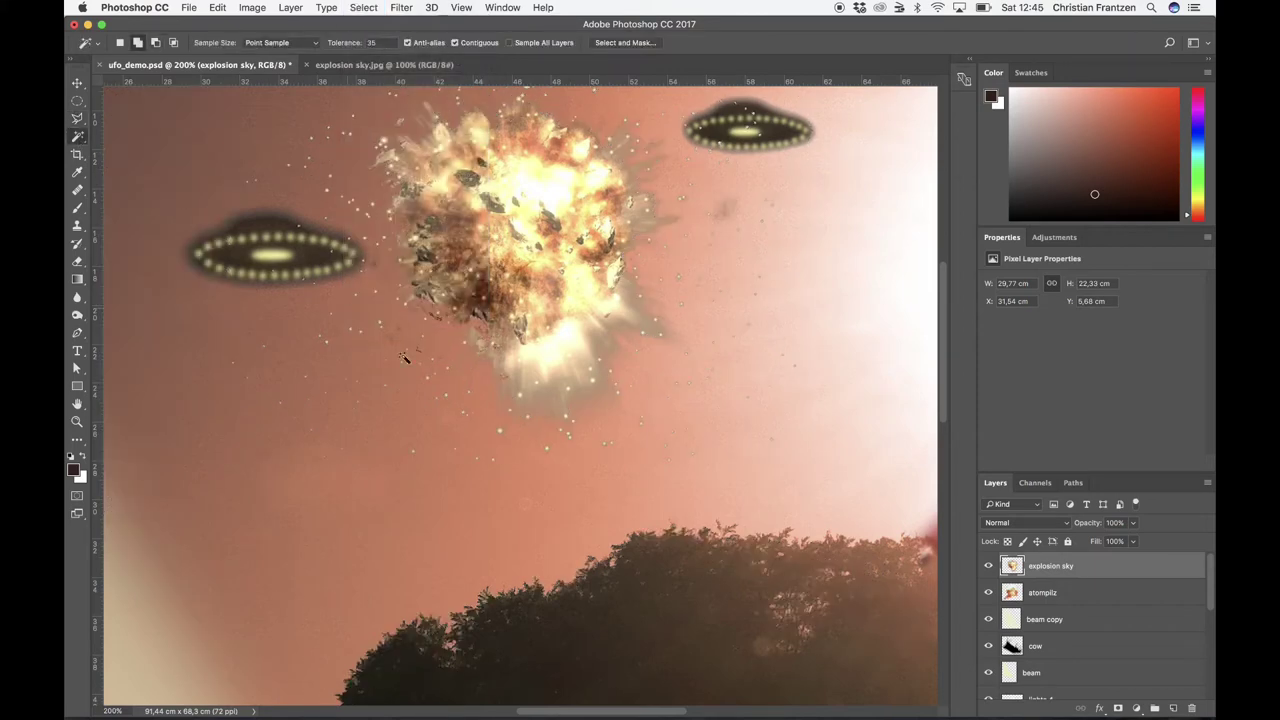
click(545, 410)
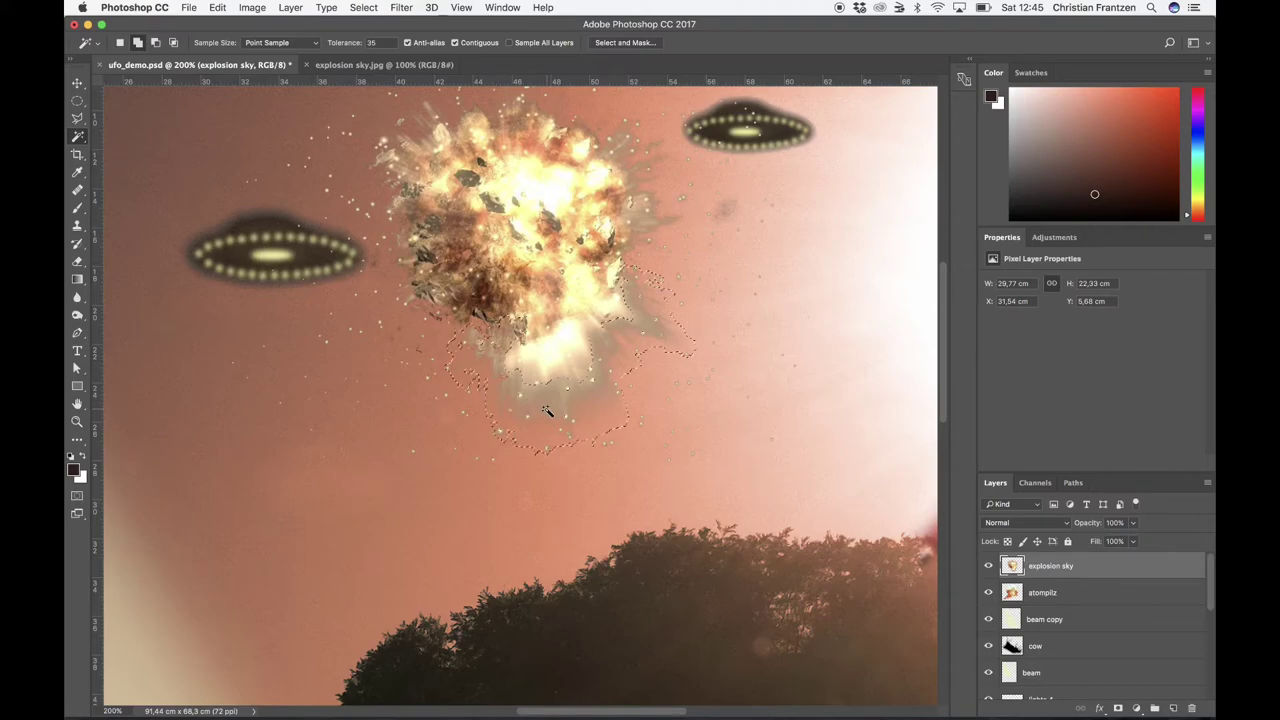
click(217, 7)
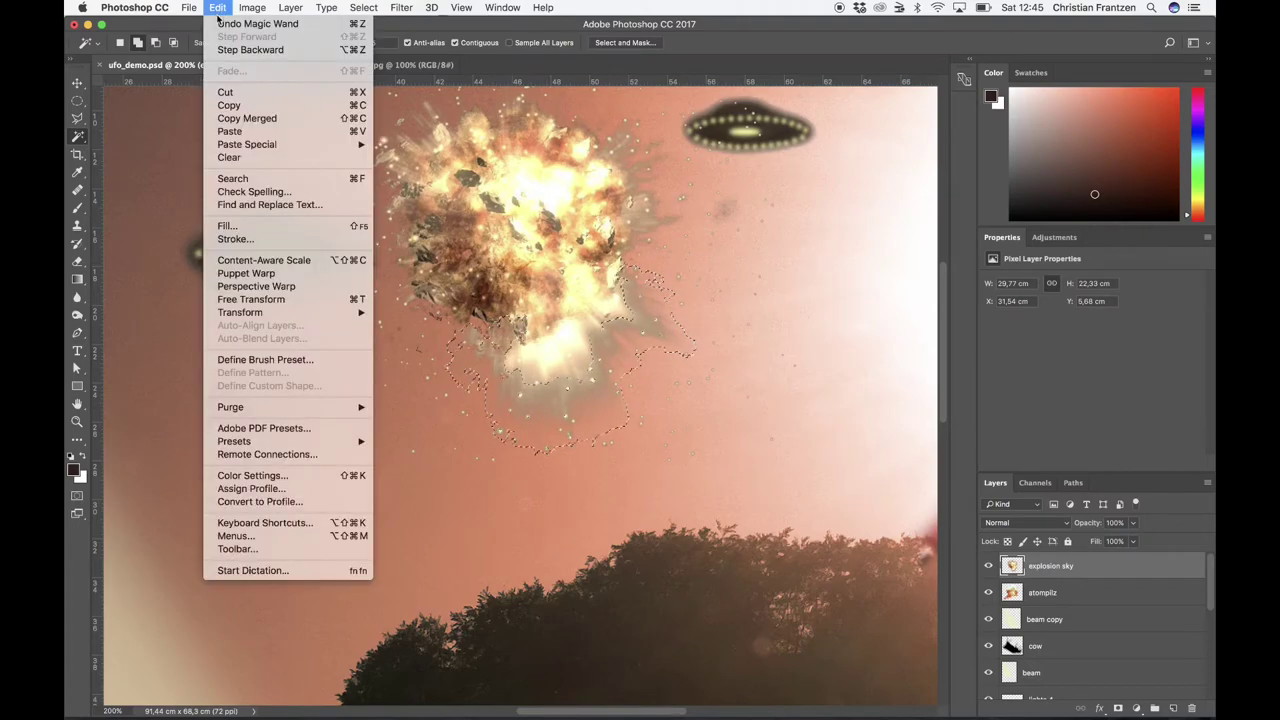
click(230, 158)
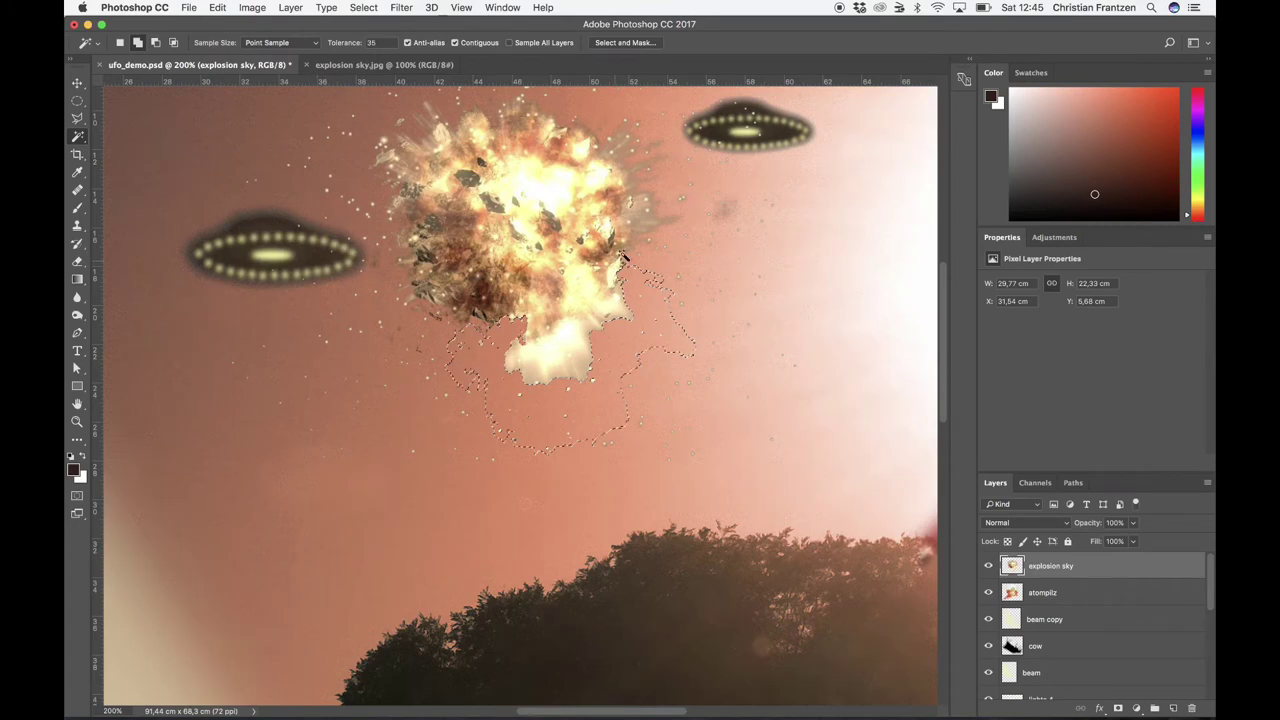
click(658, 233)
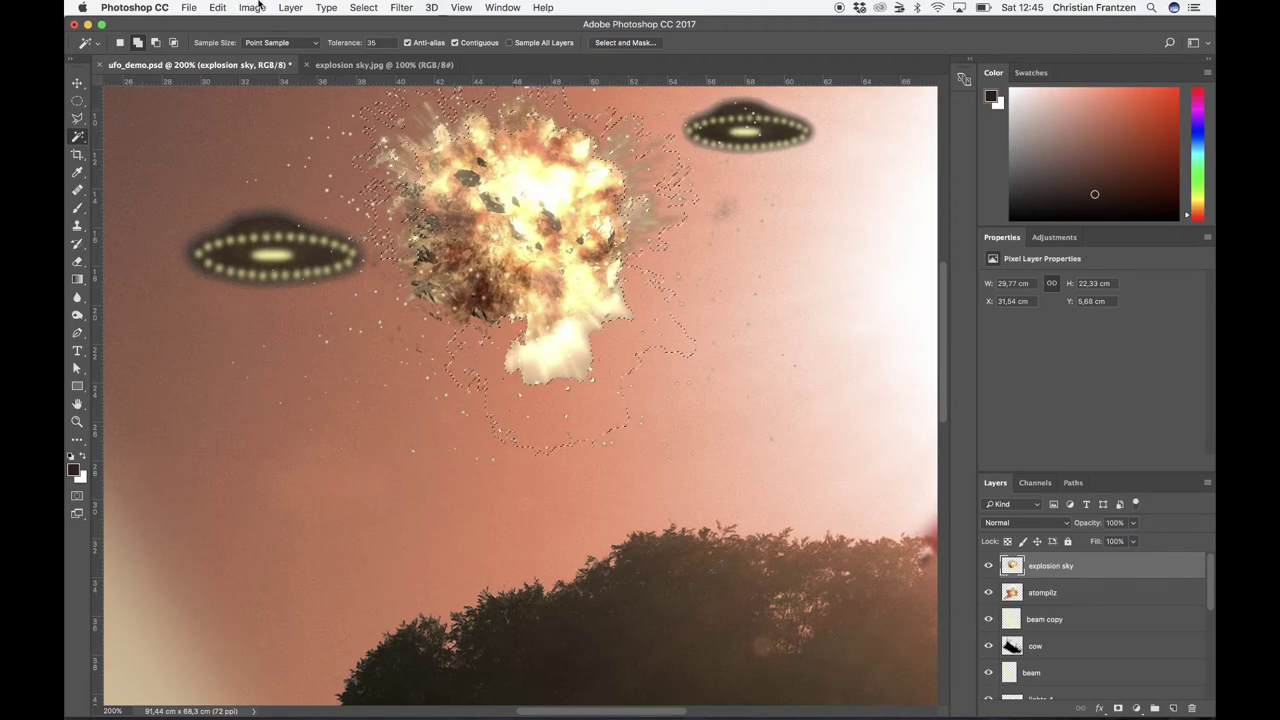
click(364, 8)
click(376, 38)
Select the residue at the fireball's right edge with the Magic Wand at tolerance 20, clear it and deselect
text(20)
click(670, 228)
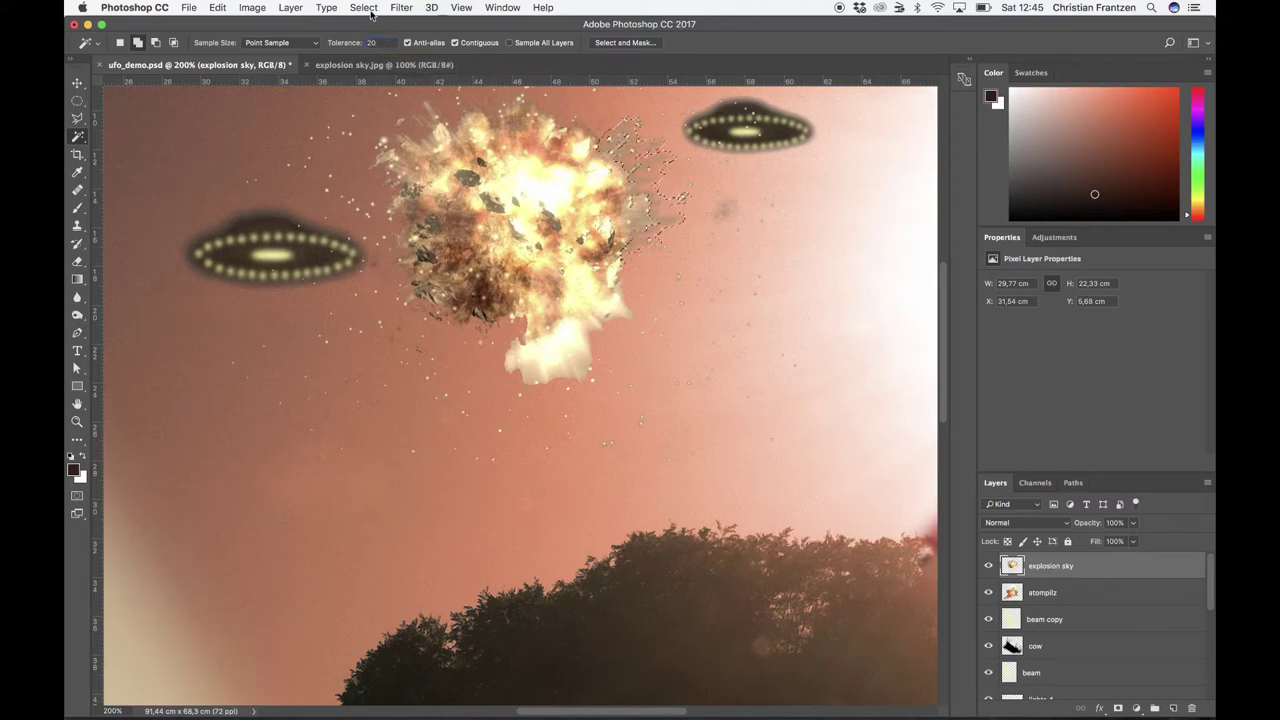
click(217, 7)
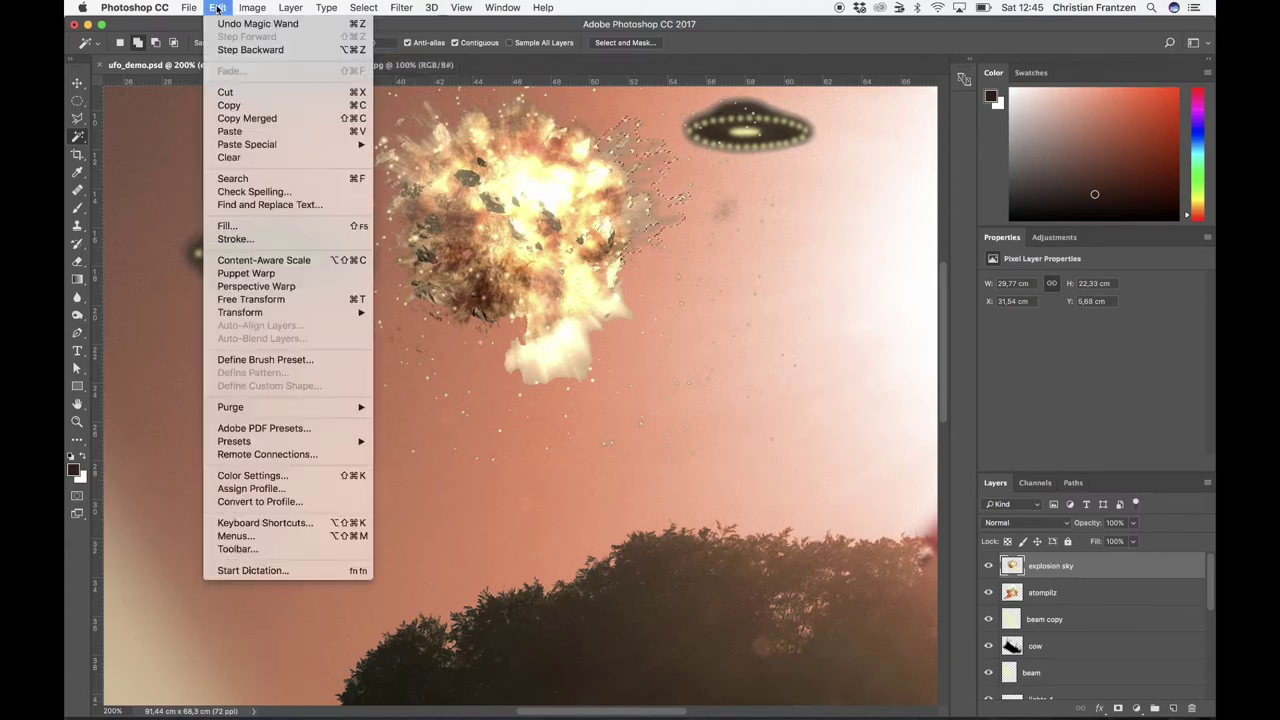
click(240, 158)
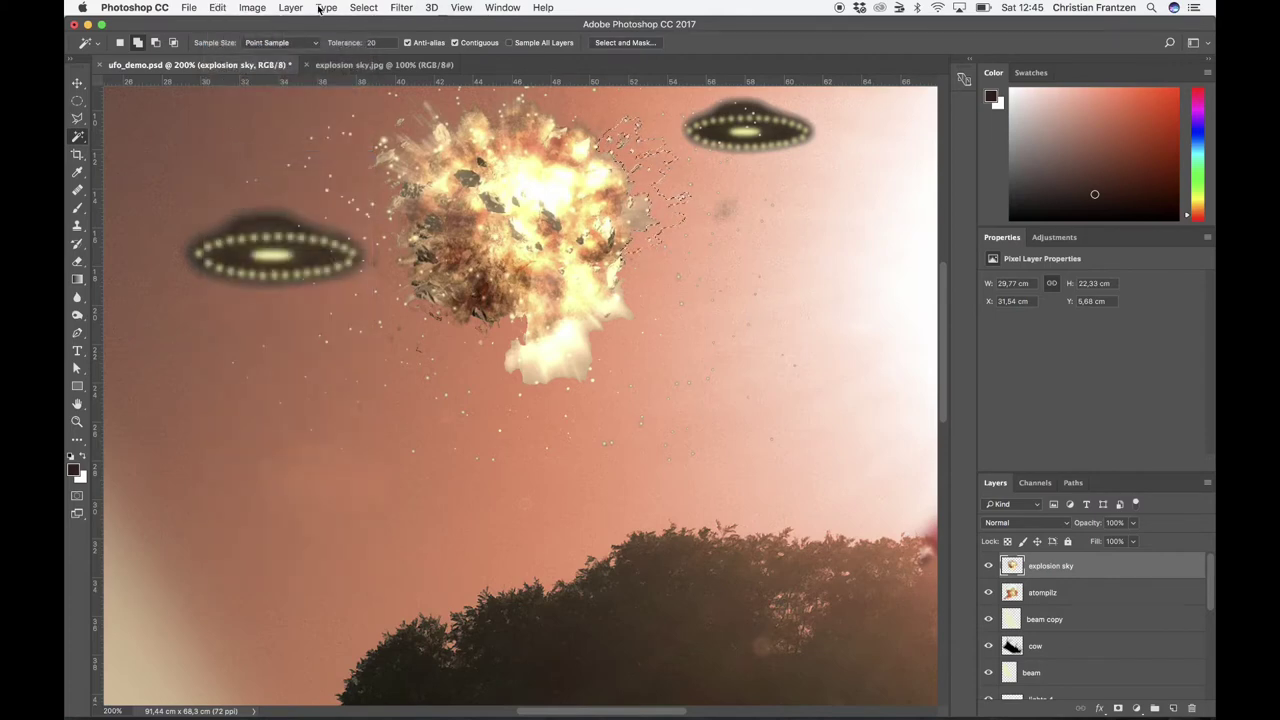
click(366, 8)
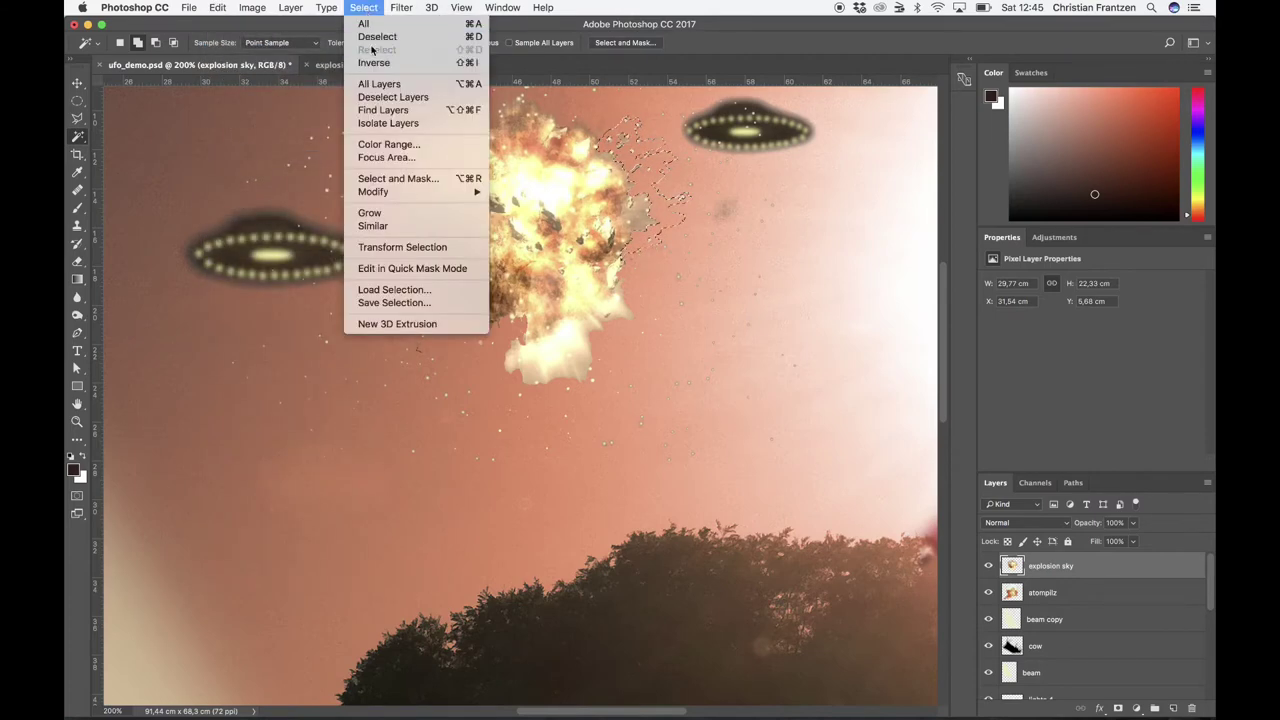
click(375, 37)
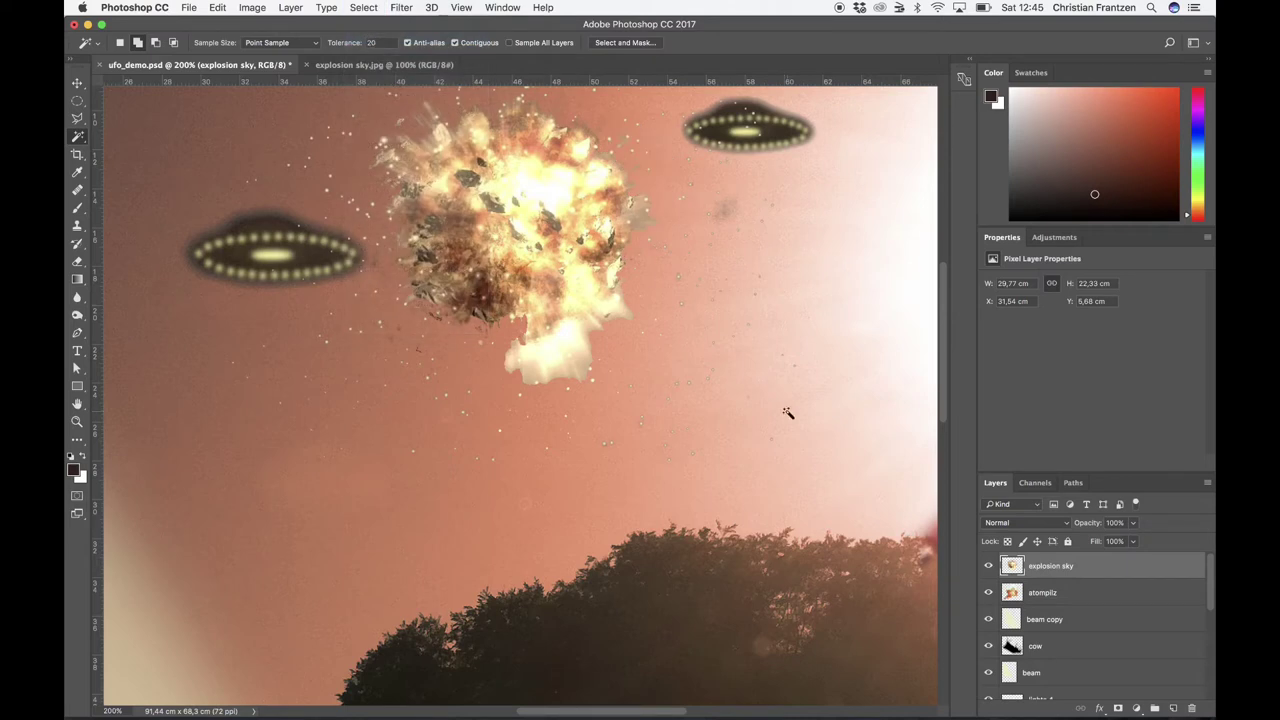
Select the explosion sky layer's pixels and create a new alpha channel named explosion sky
right_click(1020, 568)
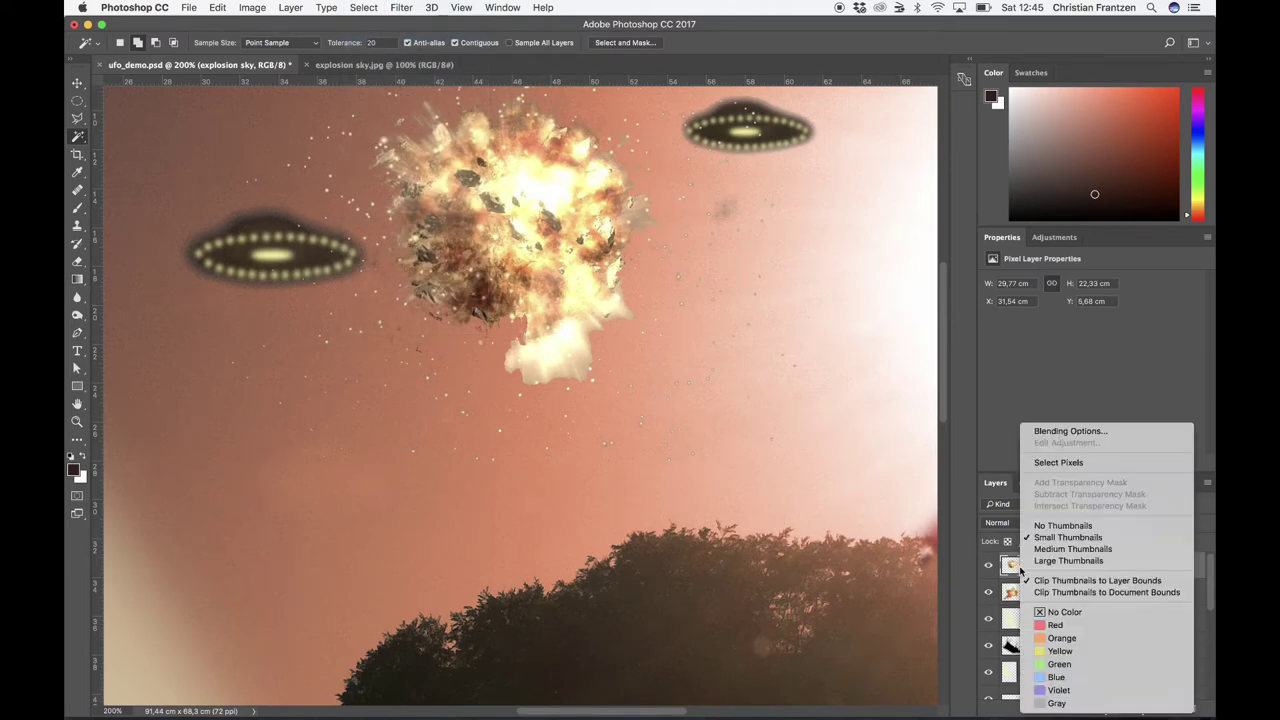
click(1056, 462)
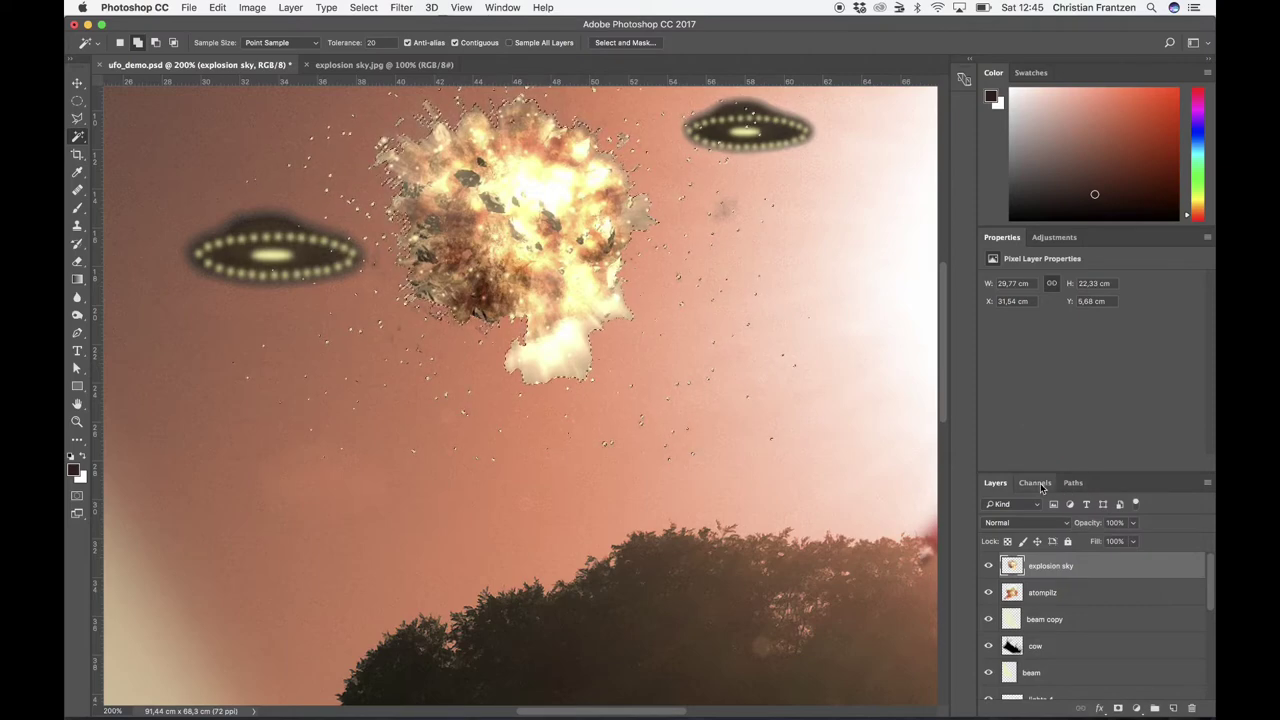
click(1035, 482)
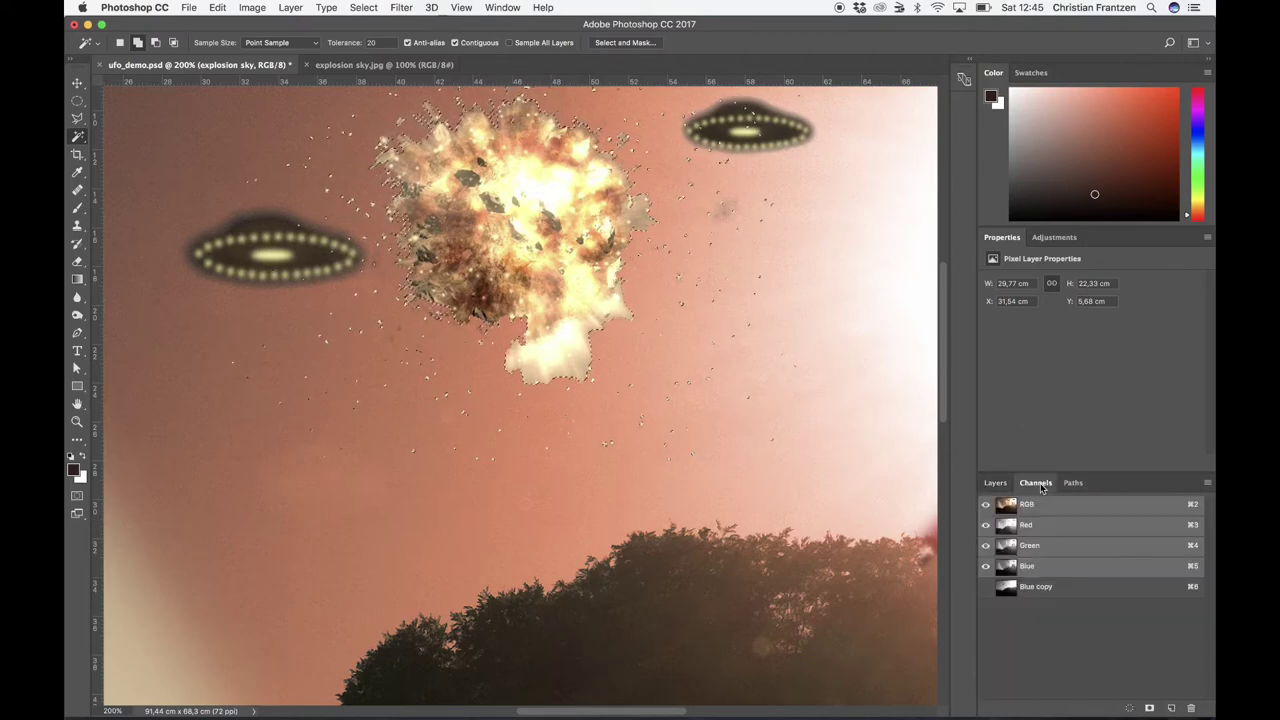
click(1169, 708)
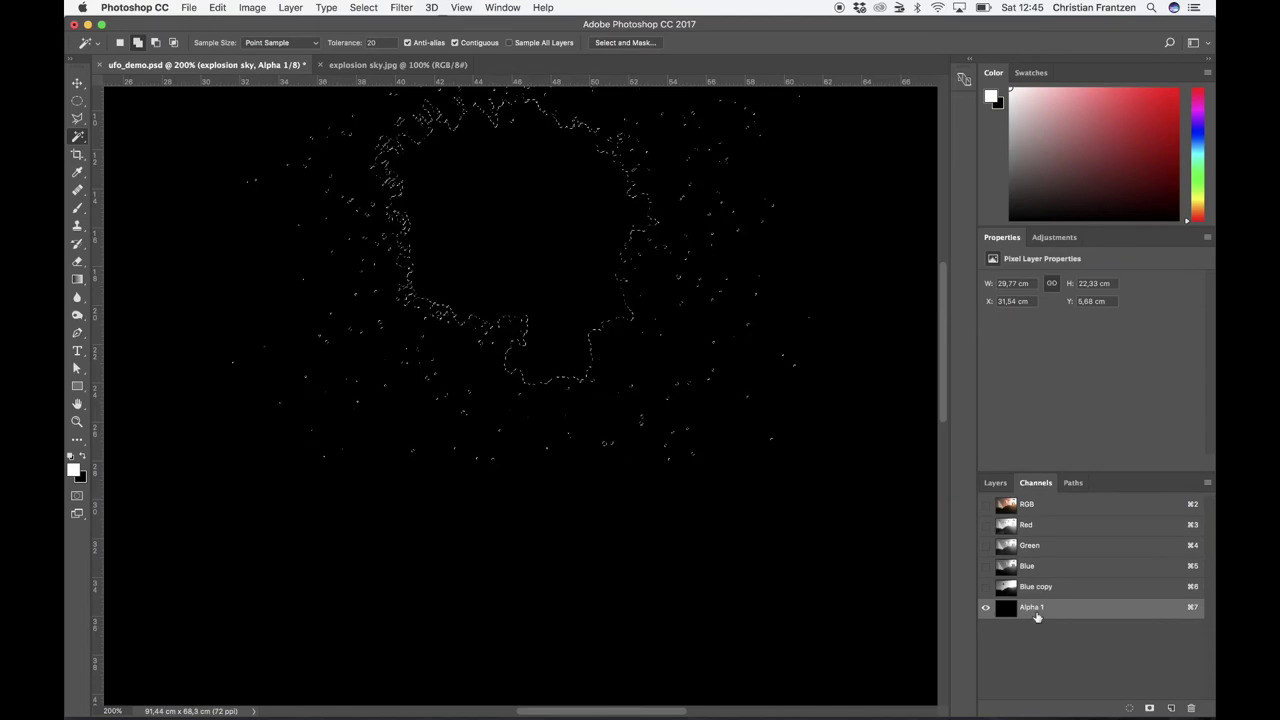
double_click(1033, 608)
text(E)
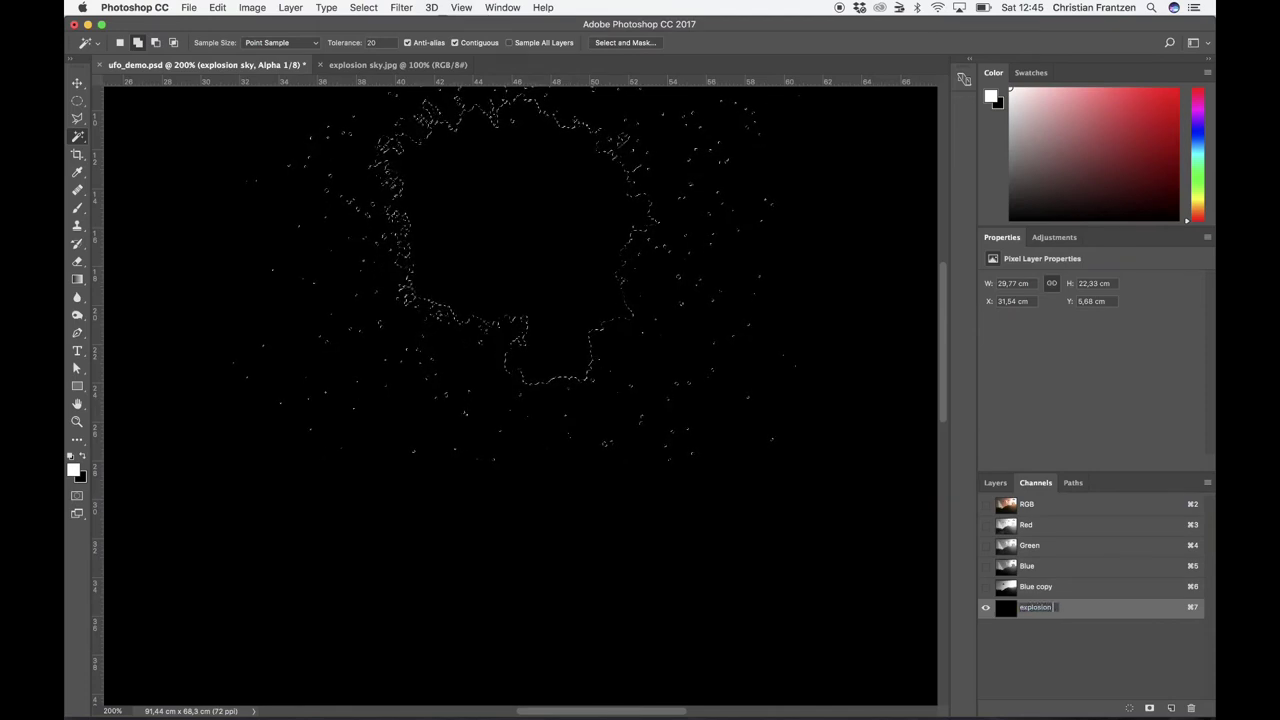
key(Return)
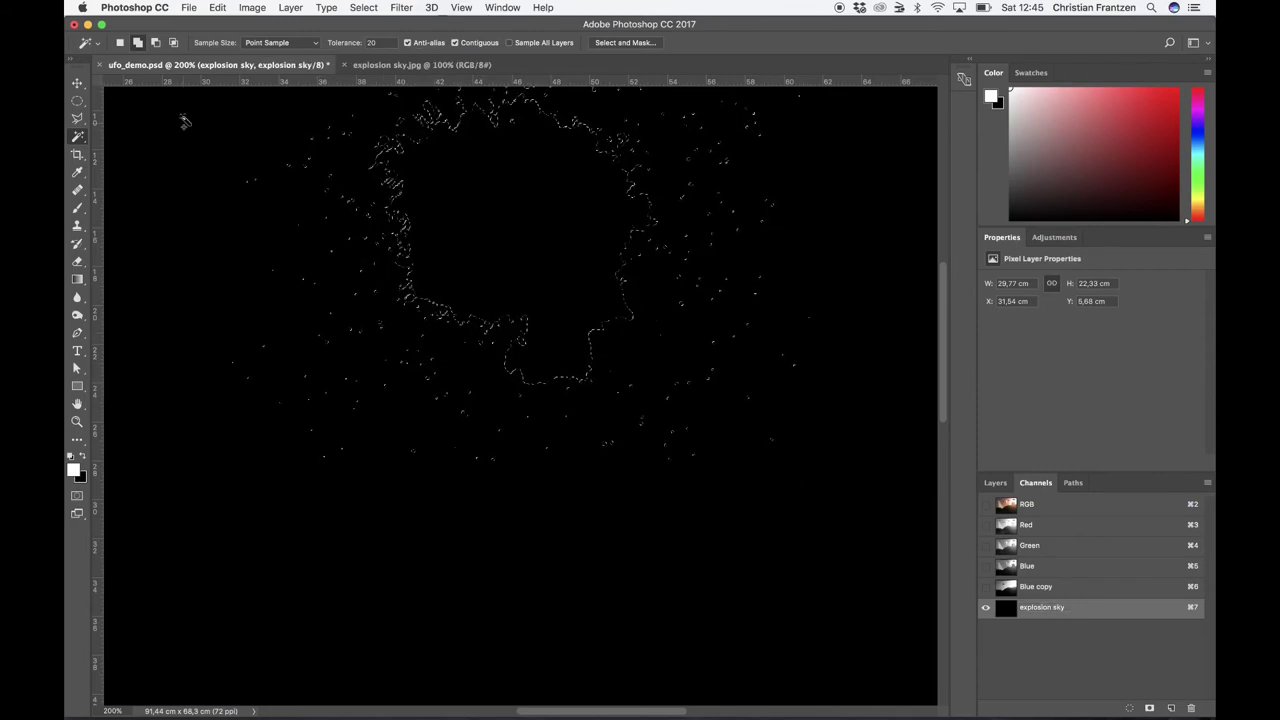
Fill the explosion-shaped selection in the new channel with the white foreground color and deselect
click(219, 8)
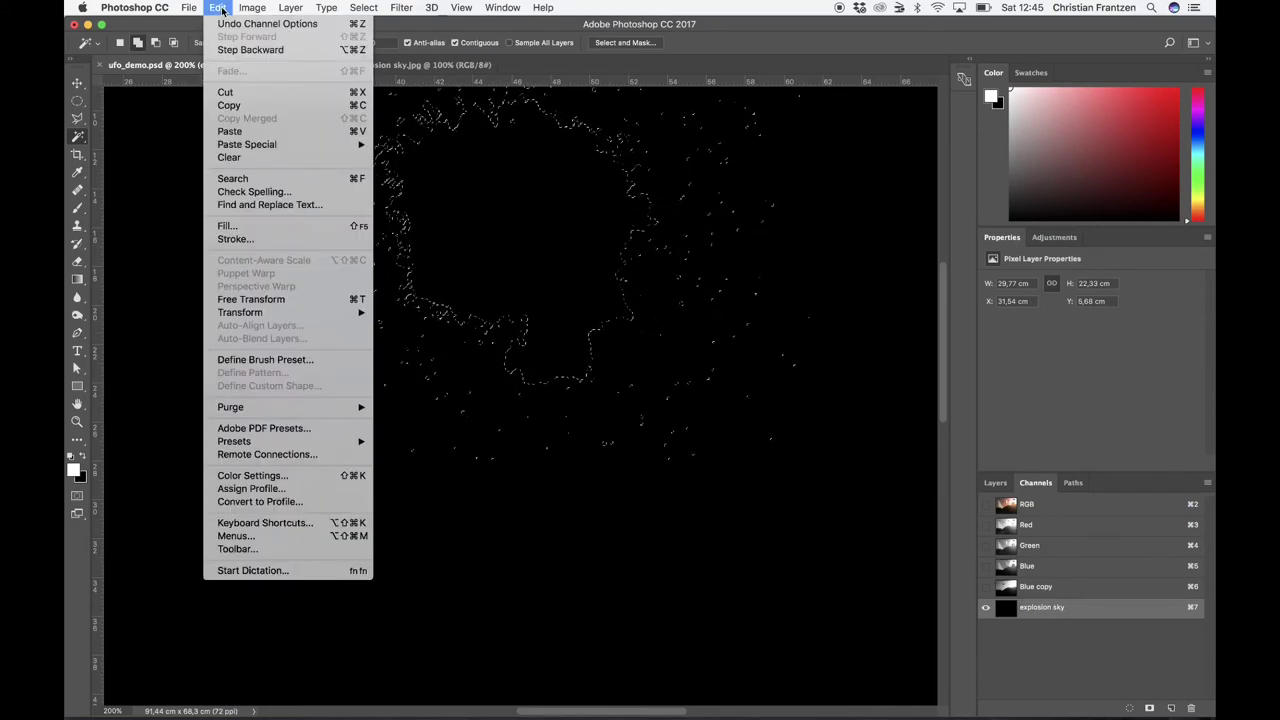
click(228, 226)
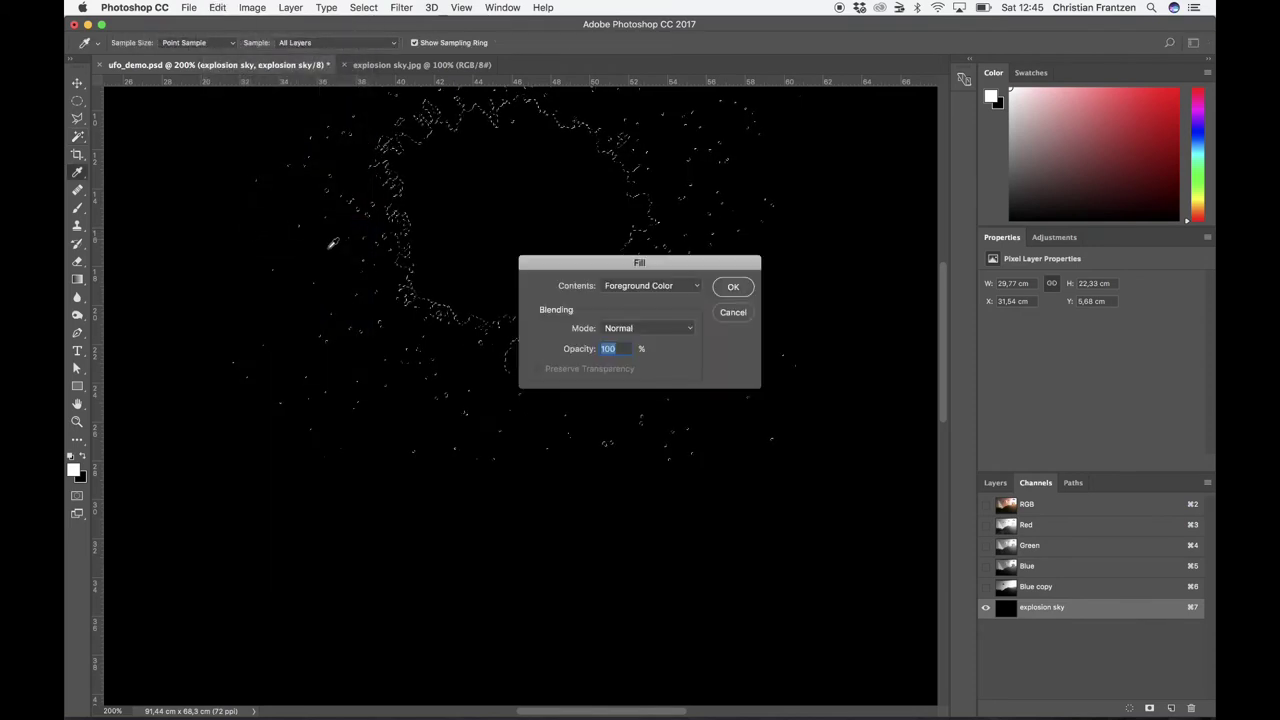
click(661, 290)
click(664, 286)
click(731, 288)
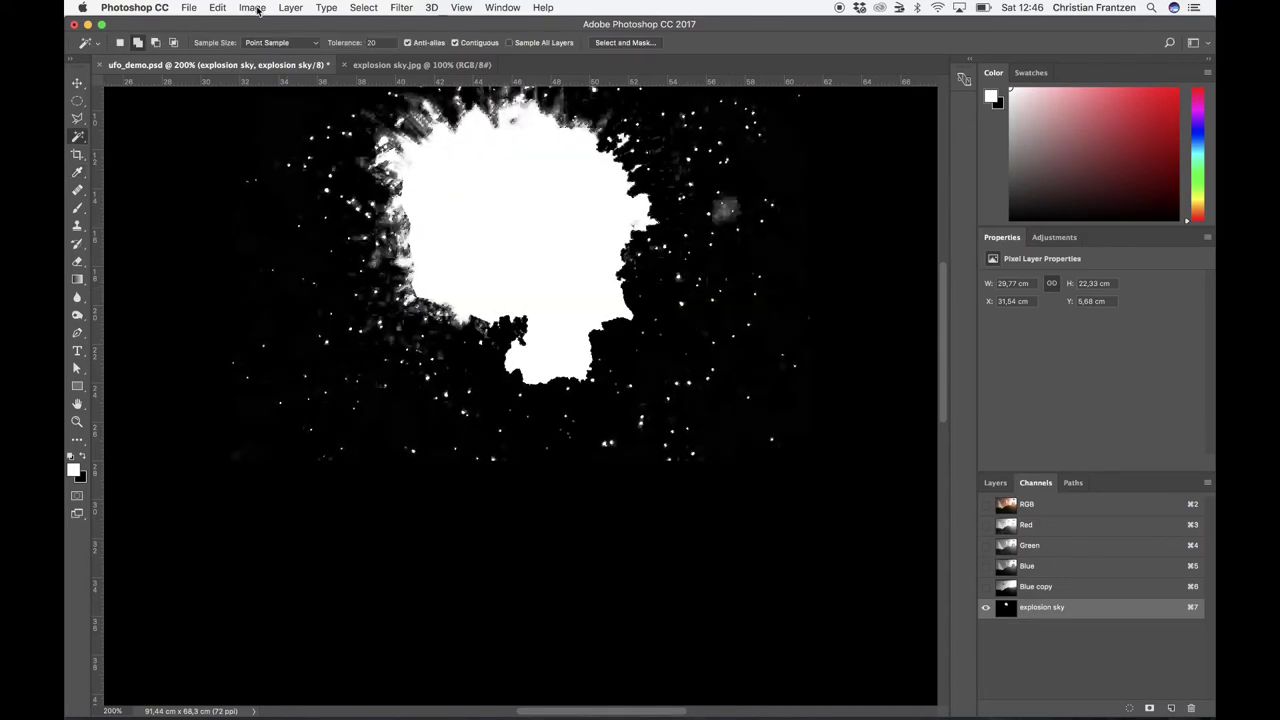
click(367, 8)
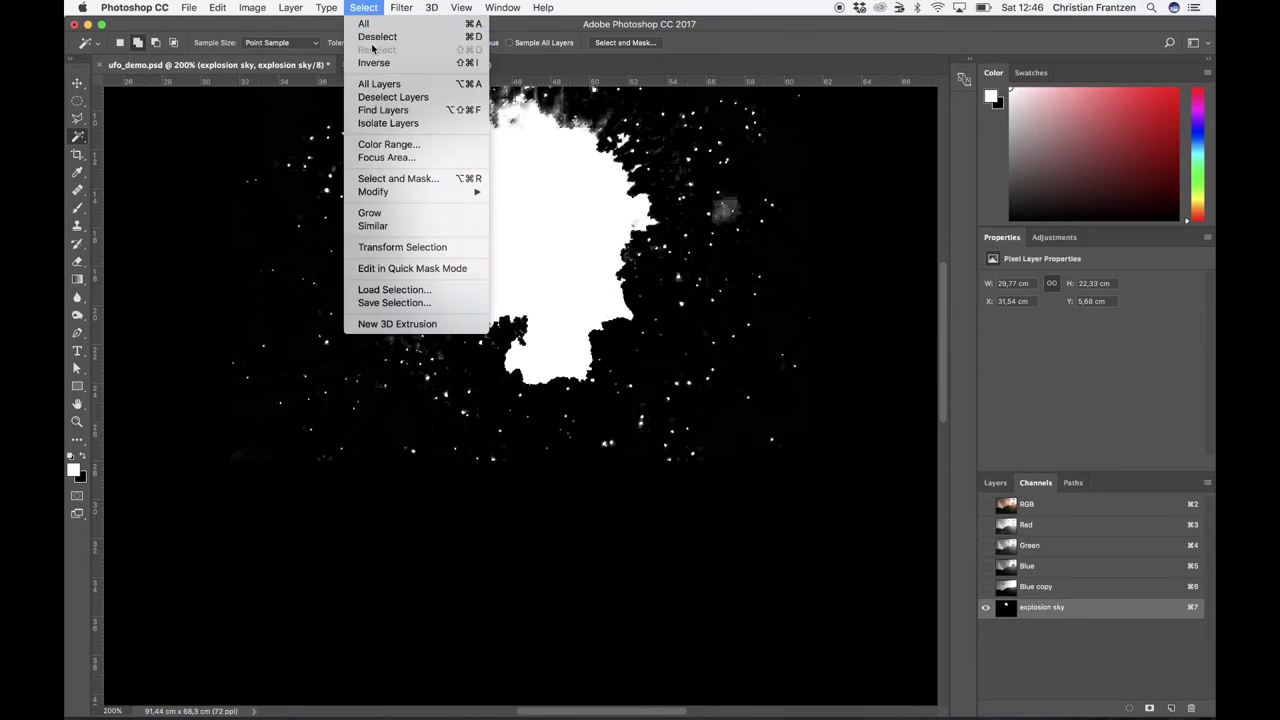
click(372, 40)
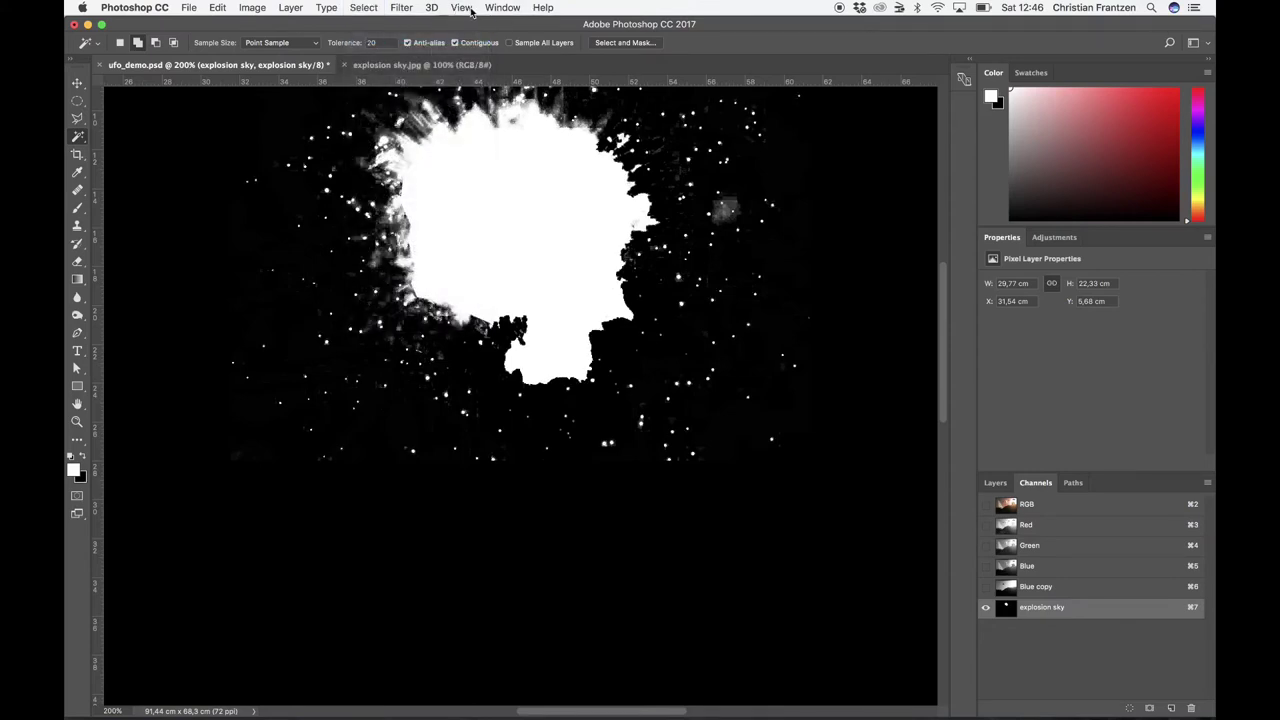
Soften the explosion sky channel with a Gaussian Blur of 3,6 pixels radius
click(402, 8)
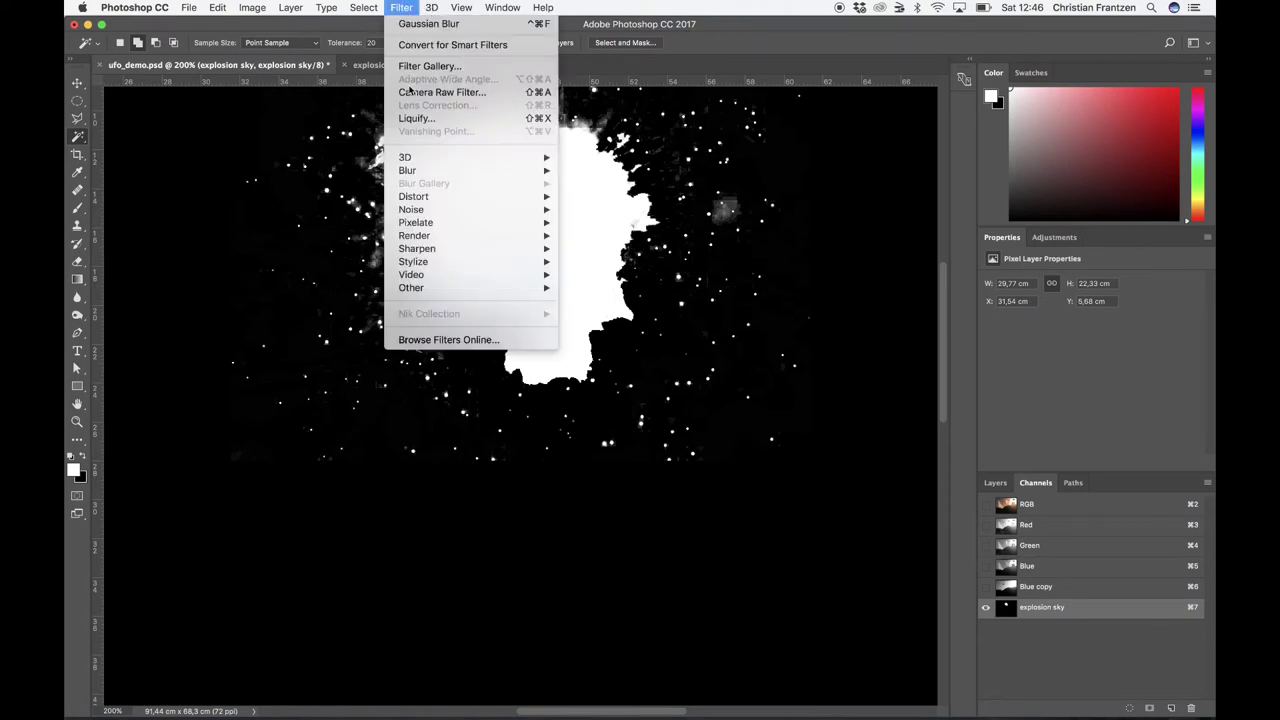
mouse_move(424, 174)
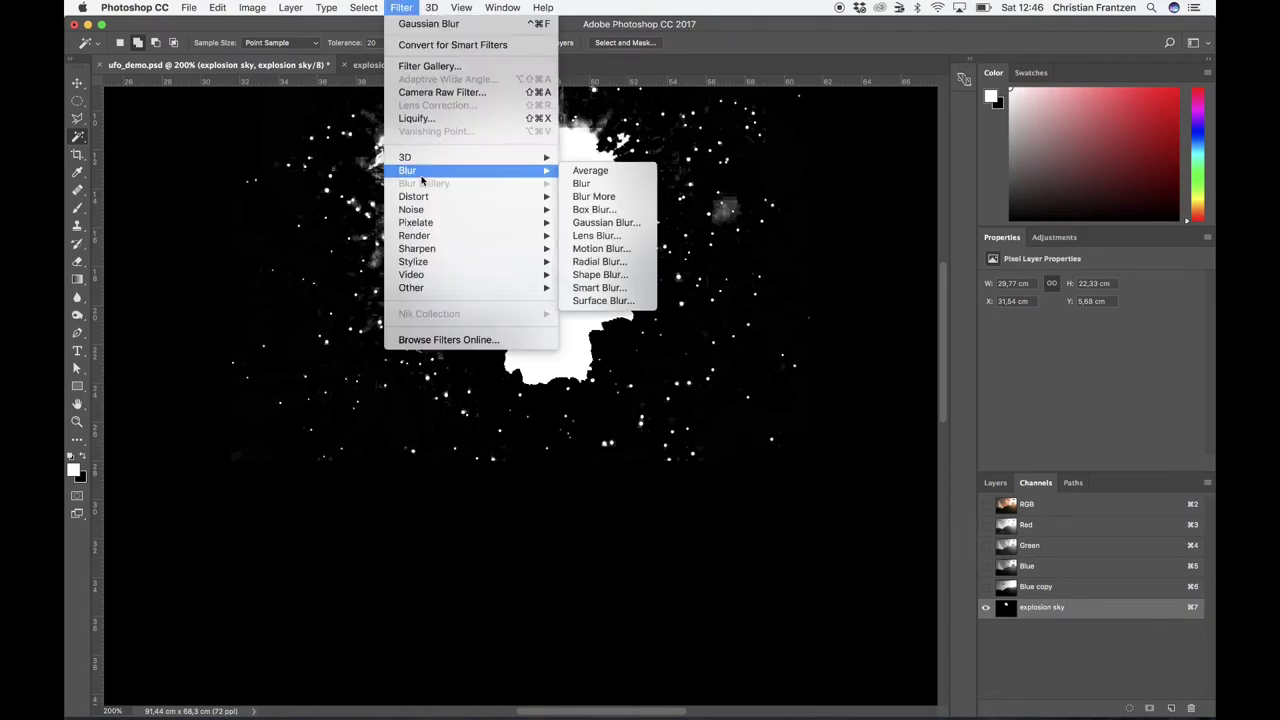
click(607, 224)
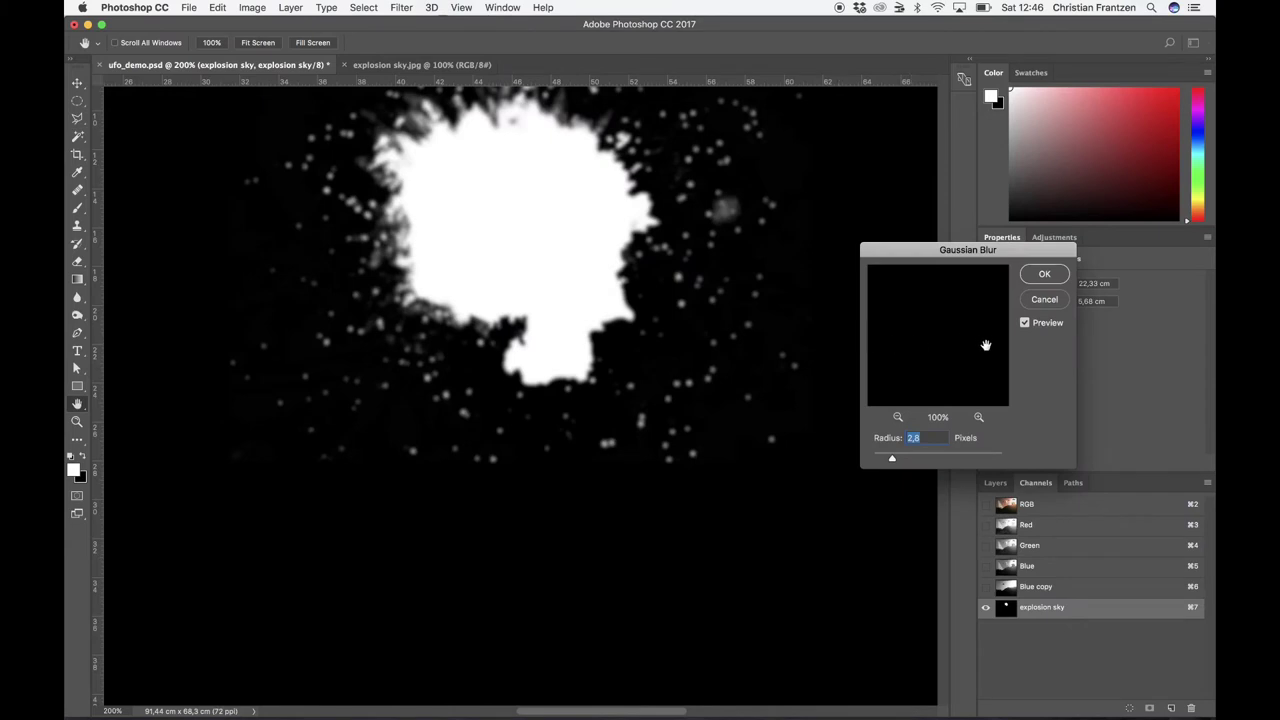
drag(892, 463, 897, 463)
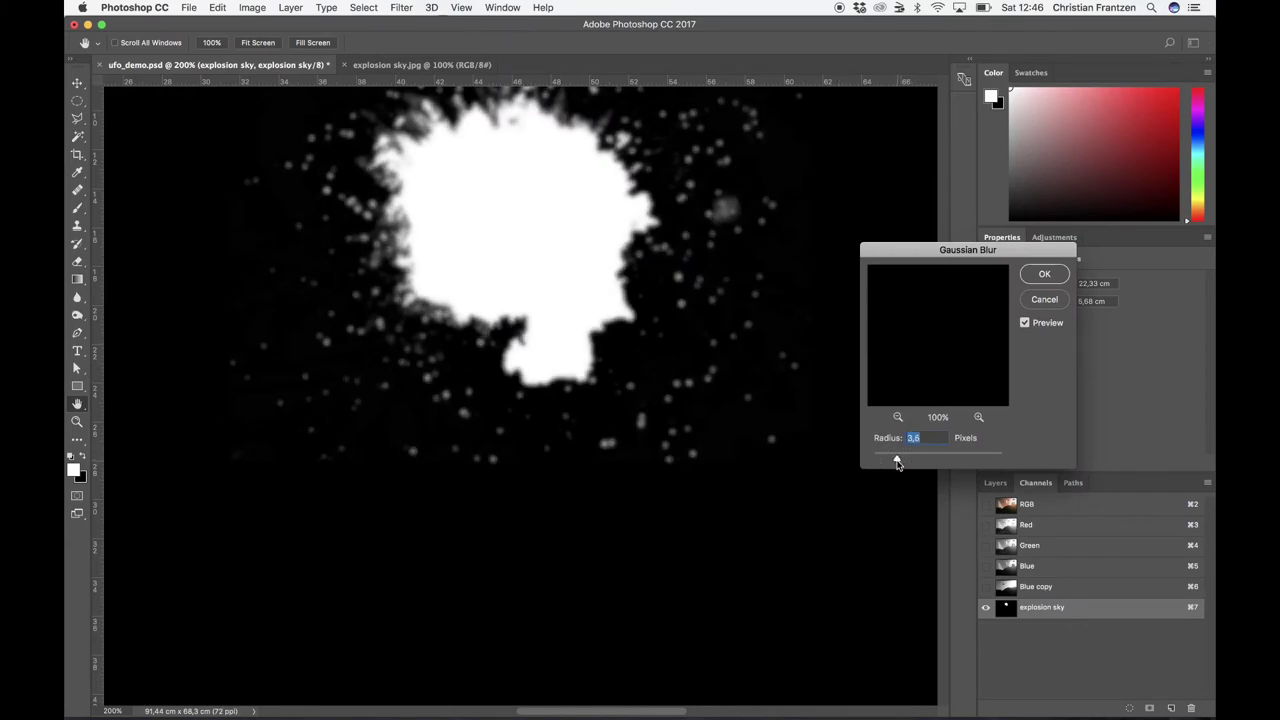
click(1043, 274)
key(w)
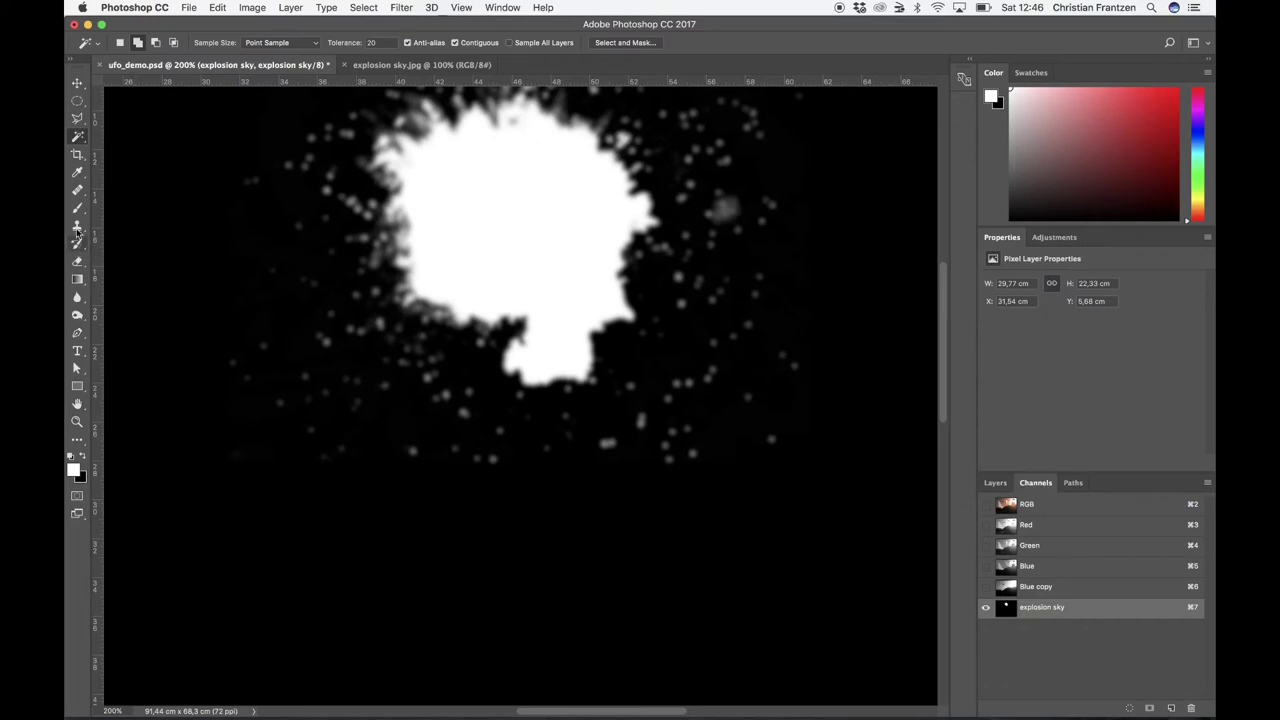
Smear the white explosion shape's outline outward all around in the channel using the Mixer Brush with a soft 60 px tip
drag(78, 207, 117, 243)
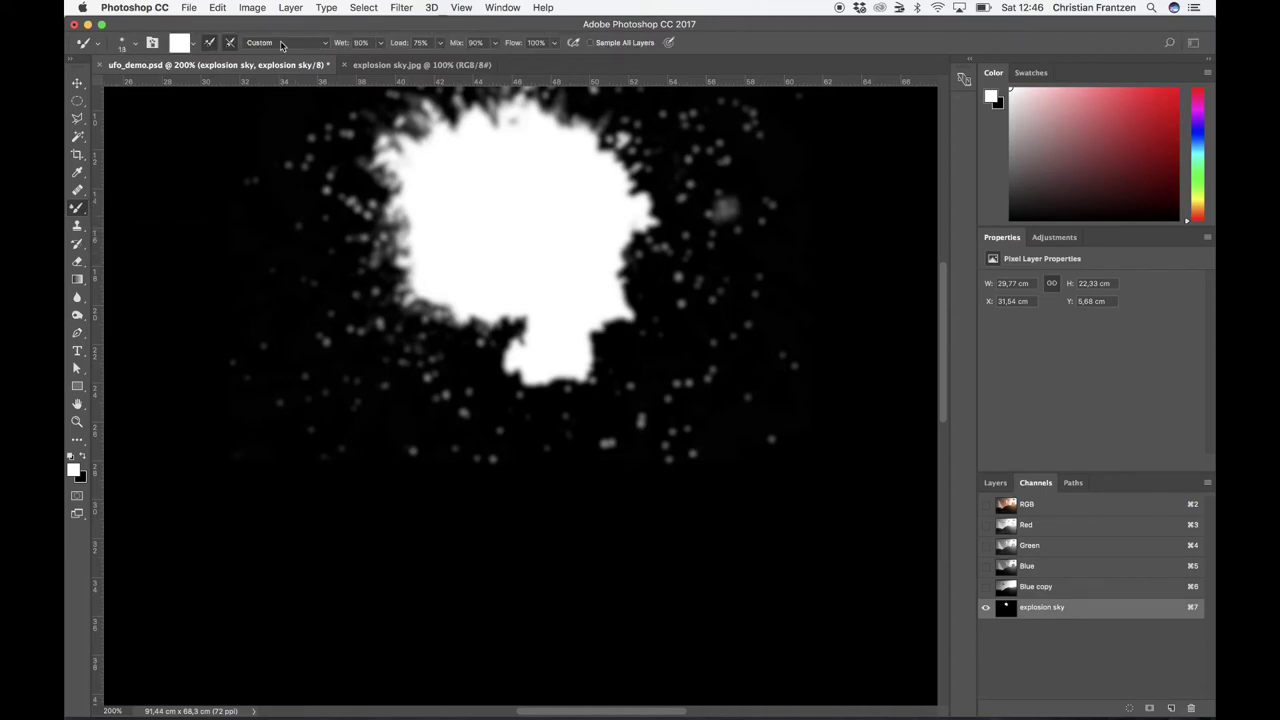
click(134, 46)
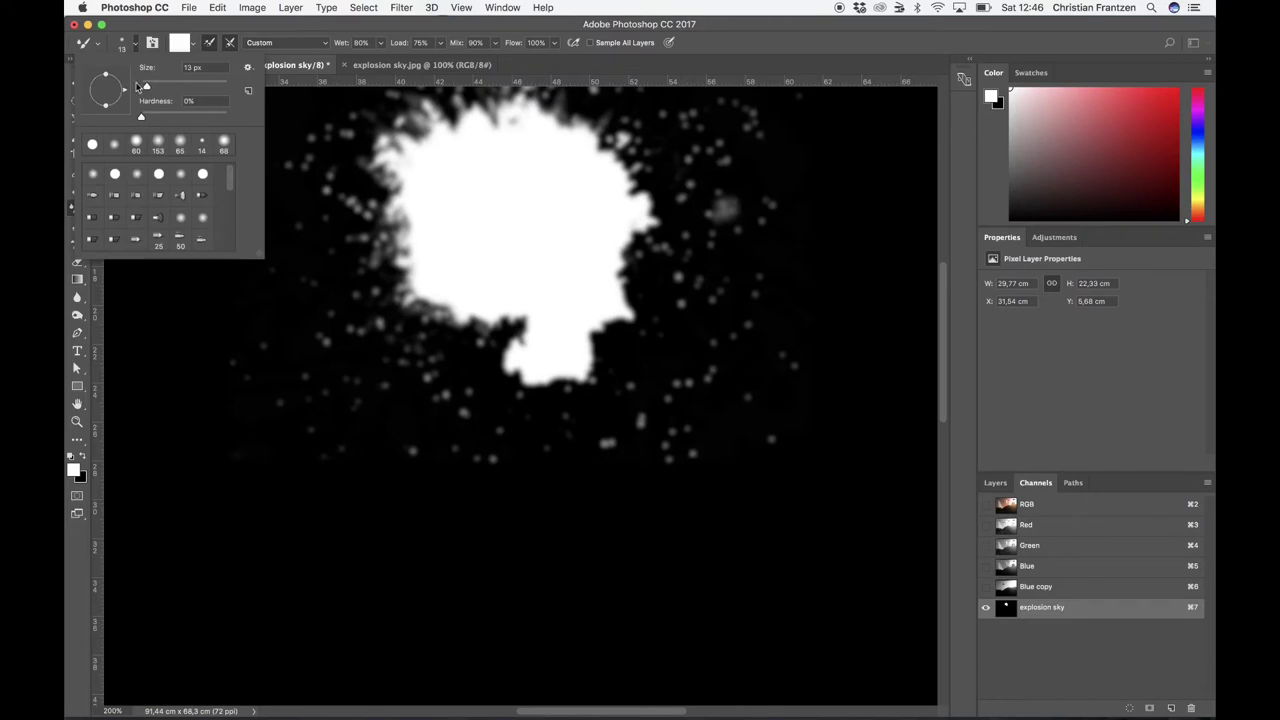
drag(147, 88, 176, 87)
click(136, 145)
mouse_move(390, 287)
mouse_down()
mouse_move(408, 300)
mouse_move(405, 325)
mouse_move(456, 302)
mouse_move(392, 250)
mouse_move(380, 226)
mouse_move(394, 177)
mouse_move(366, 174)
mouse_move(358, 190)
mouse_move(355, 155)
mouse_move(437, 130)
mouse_move(446, 106)
mouse_up()
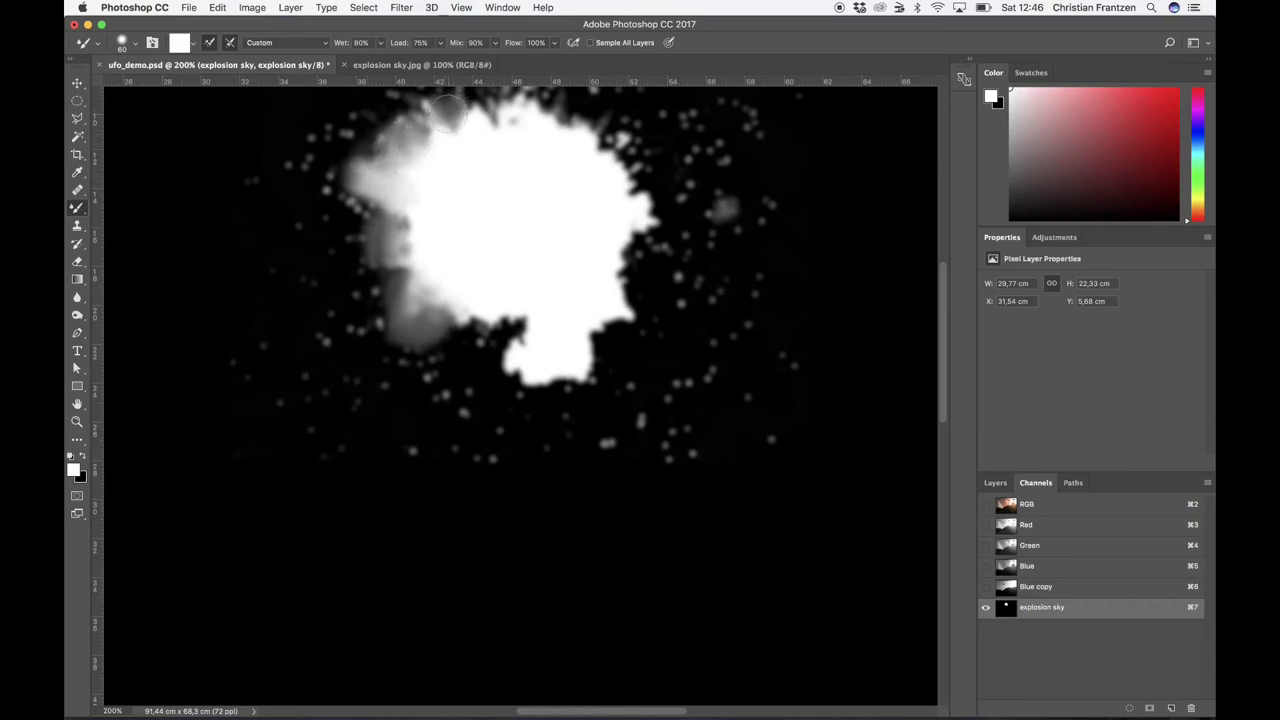
scroll(448, 113, up, 5)
mouse_move(495, 195)
mouse_down()
mouse_move(466, 136)
mouse_move(474, 163)
mouse_move(458, 183)
mouse_move(496, 211)
mouse_move(538, 193)
mouse_move(522, 174)
mouse_move(580, 202)
mouse_move(583, 228)
mouse_move(524, 213)
mouse_move(539, 230)
mouse_move(615, 232)
mouse_move(624, 220)
mouse_move(605, 242)
mouse_move(643, 264)
mouse_move(628, 268)
mouse_move(634, 286)
mouse_move(621, 283)
mouse_move(677, 298)
mouse_move(641, 333)
mouse_move(646, 360)
mouse_move(626, 353)
mouse_move(629, 375)
mouse_move(614, 360)
mouse_move(620, 343)
mouse_move(631, 402)
mouse_move(611, 419)
mouse_move(618, 402)
mouse_move(637, 408)
mouse_move(612, 409)
mouse_move(600, 466)
mouse_move(569, 476)
mouse_move(570, 488)
mouse_move(530, 478)
mouse_move(520, 455)
mouse_move(506, 466)
mouse_move(530, 410)
mouse_move(497, 424)
mouse_move(485, 400)
mouse_move(481, 433)
mouse_up()
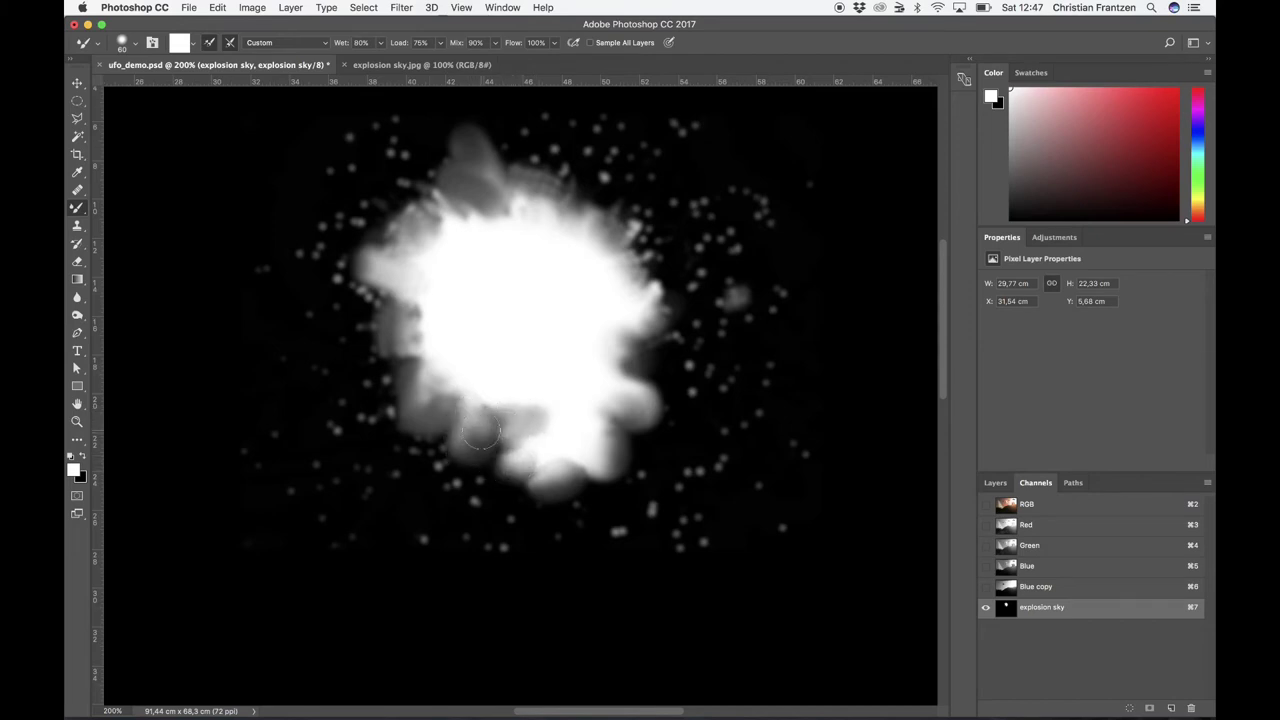
mouse_move(370, 245)
mouse_down()
mouse_move(350, 258)
mouse_move(395, 275)
mouse_up()
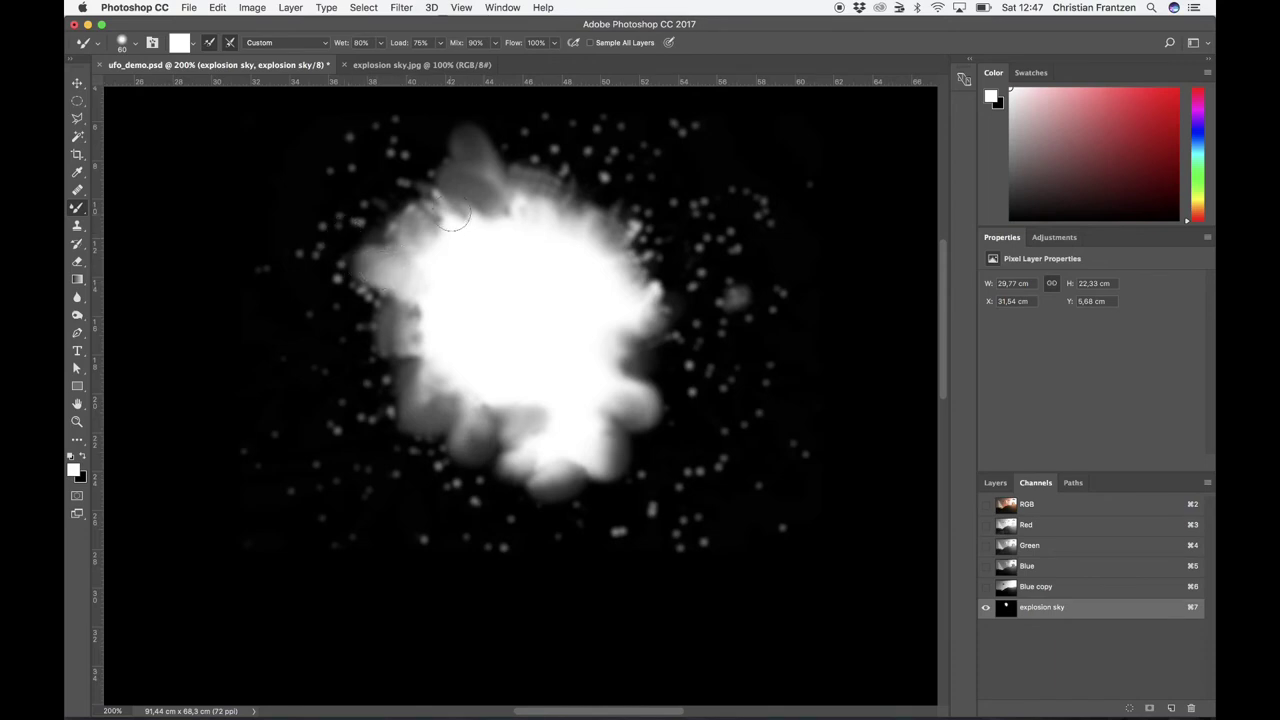
mouse_move(450, 212)
mouse_down()
mouse_move(468, 222)
mouse_move(579, 174)
mouse_move(553, 183)
mouse_move(562, 198)
mouse_move(658, 245)
mouse_move(647, 262)
mouse_up()
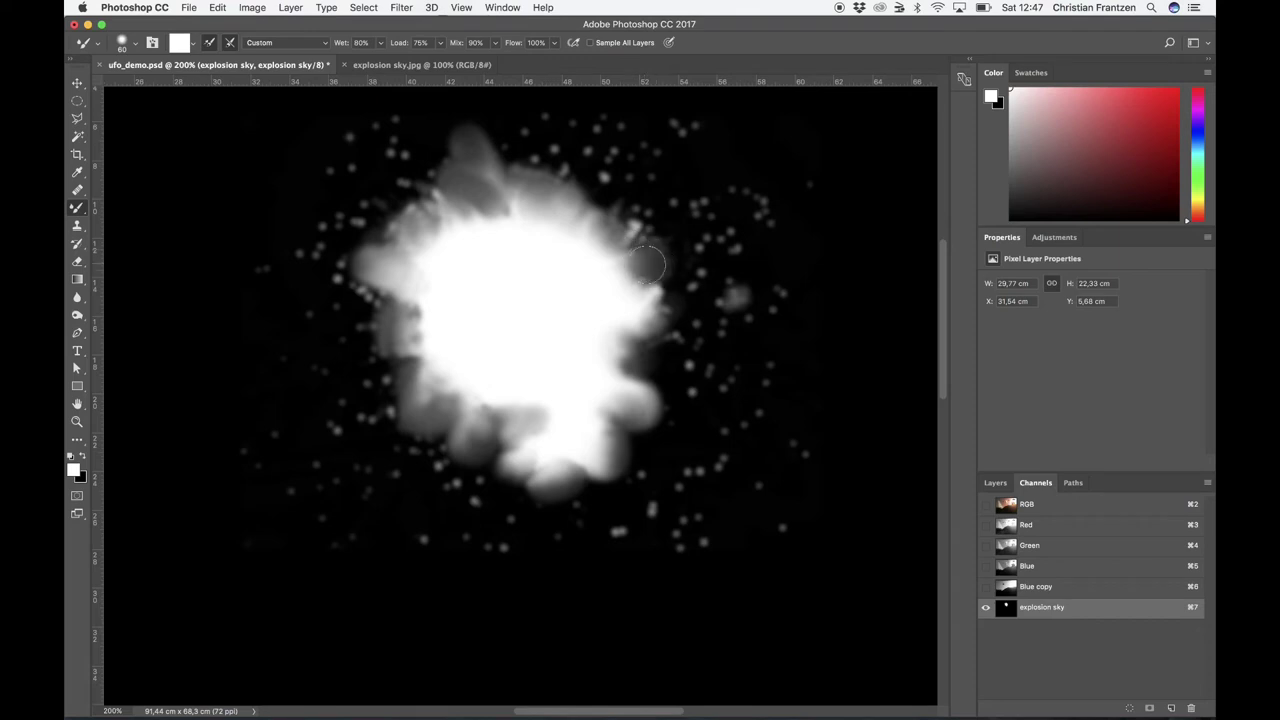
right_click(1006, 615)
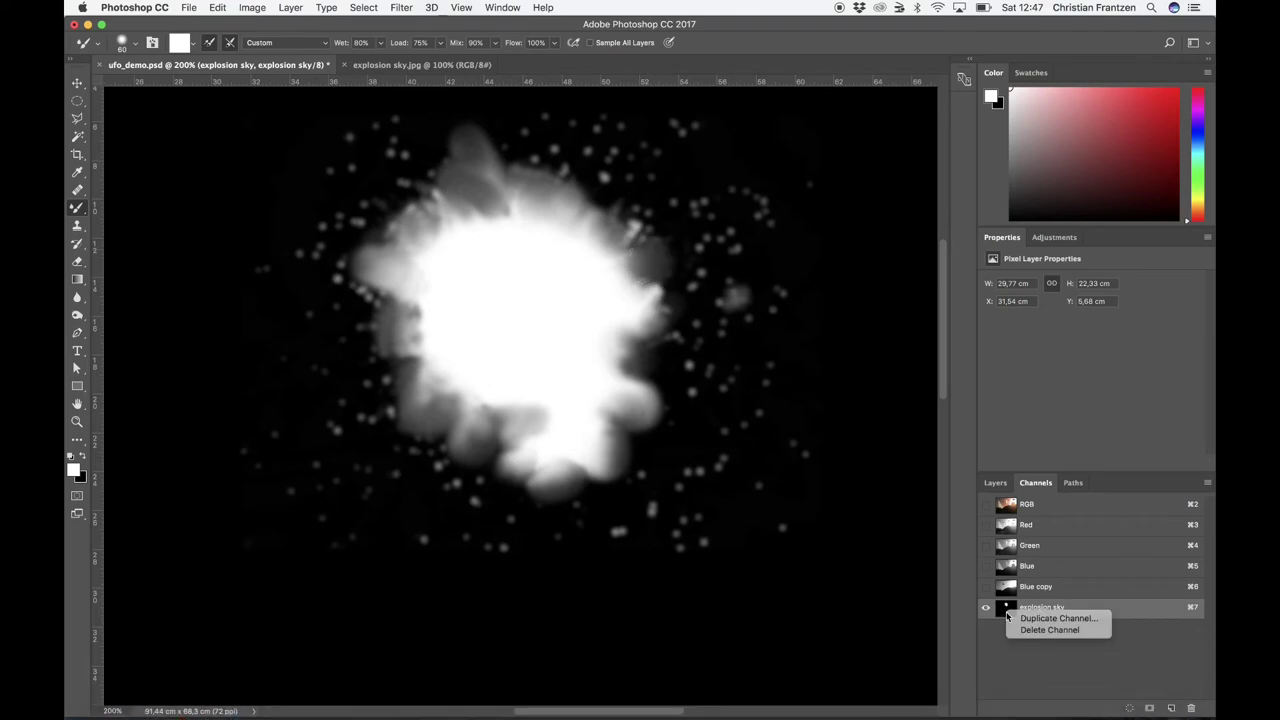
click(1004, 611)
right_click(1011, 616)
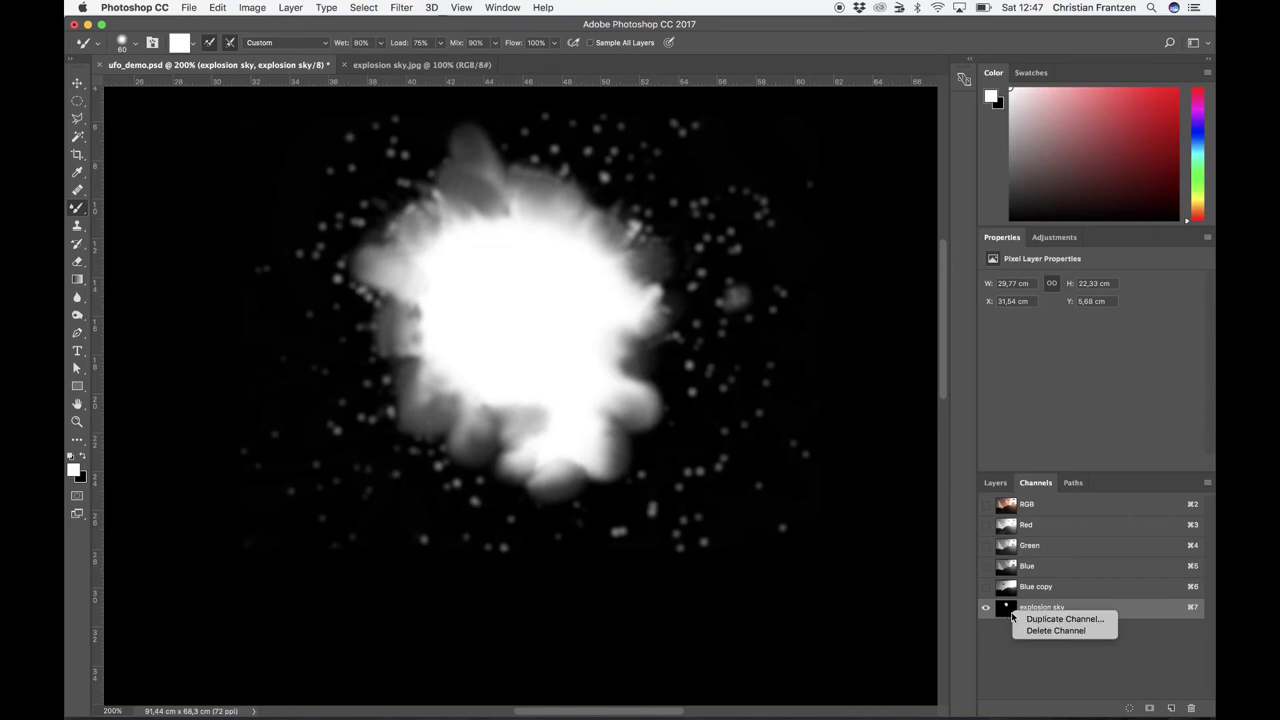
click(1006, 617)
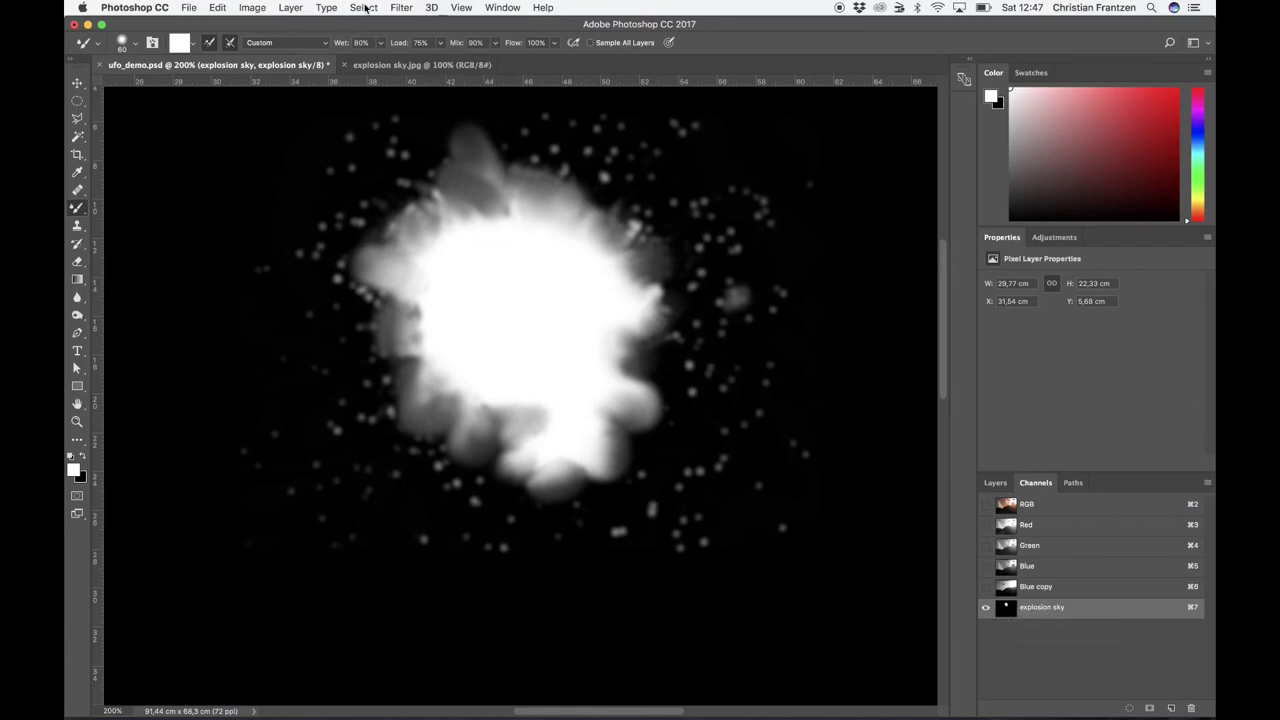
Load the explosion sky channel as a new selection
click(367, 8)
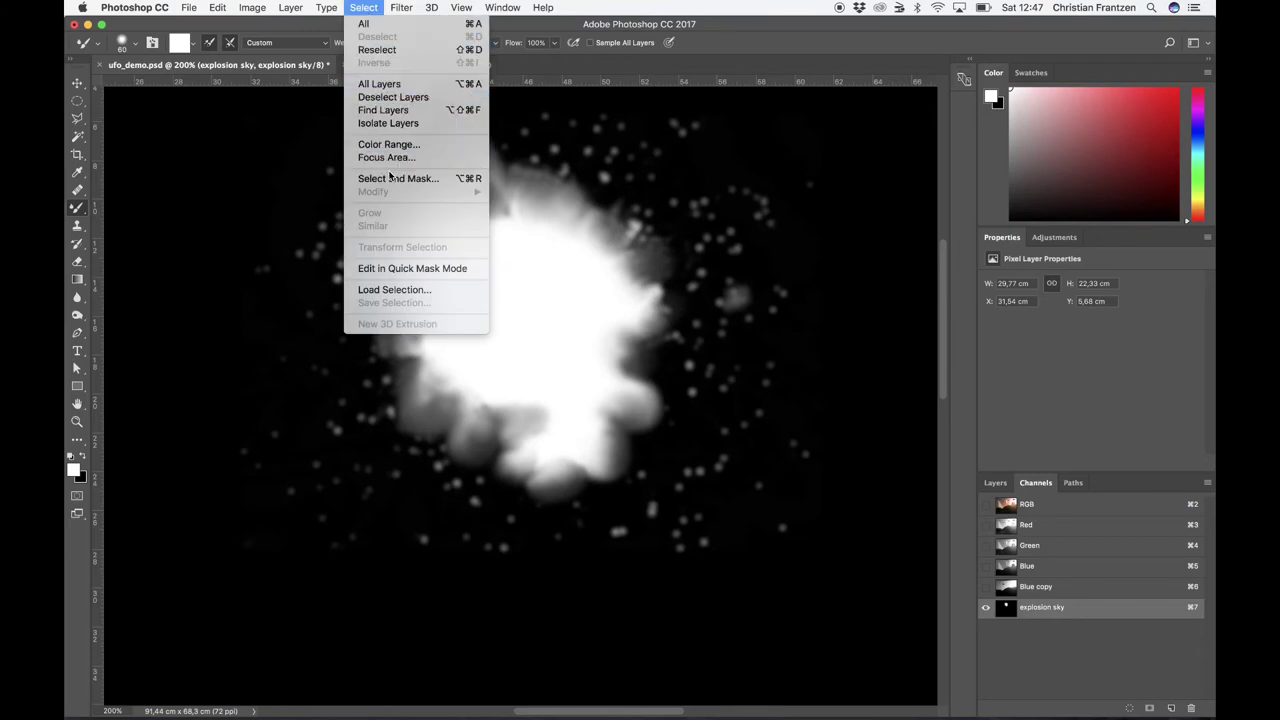
click(410, 290)
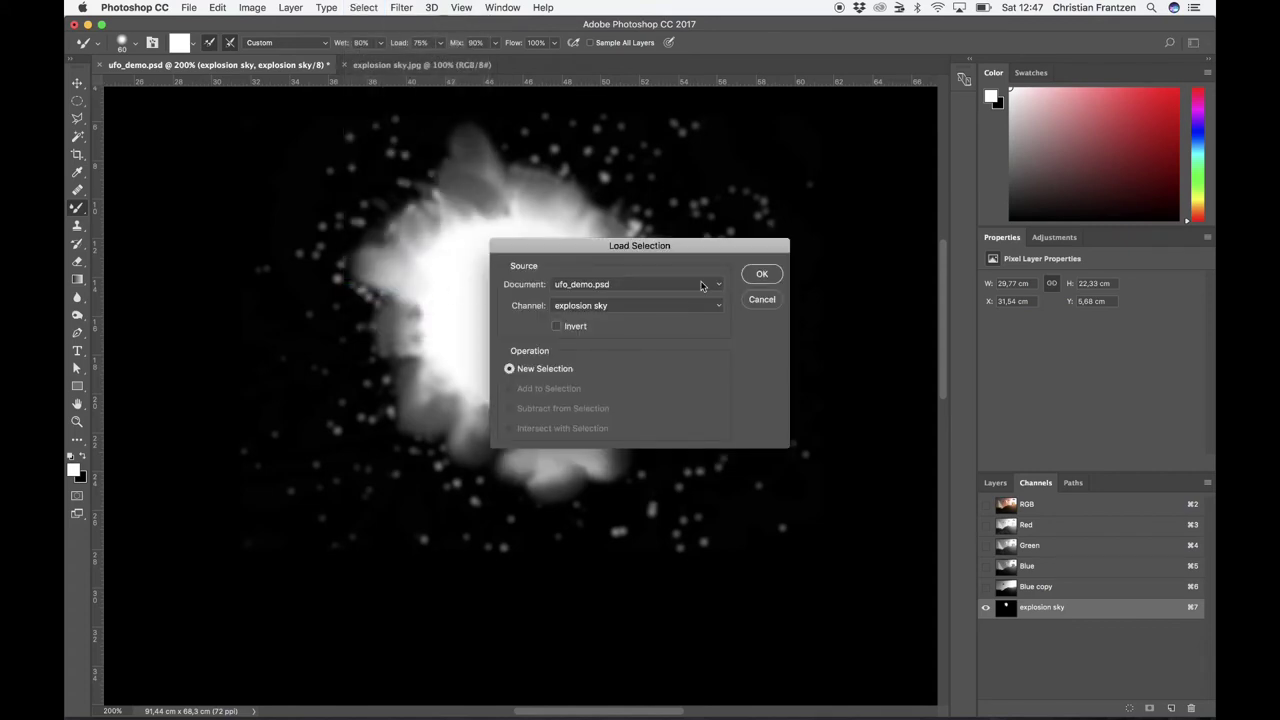
click(761, 276)
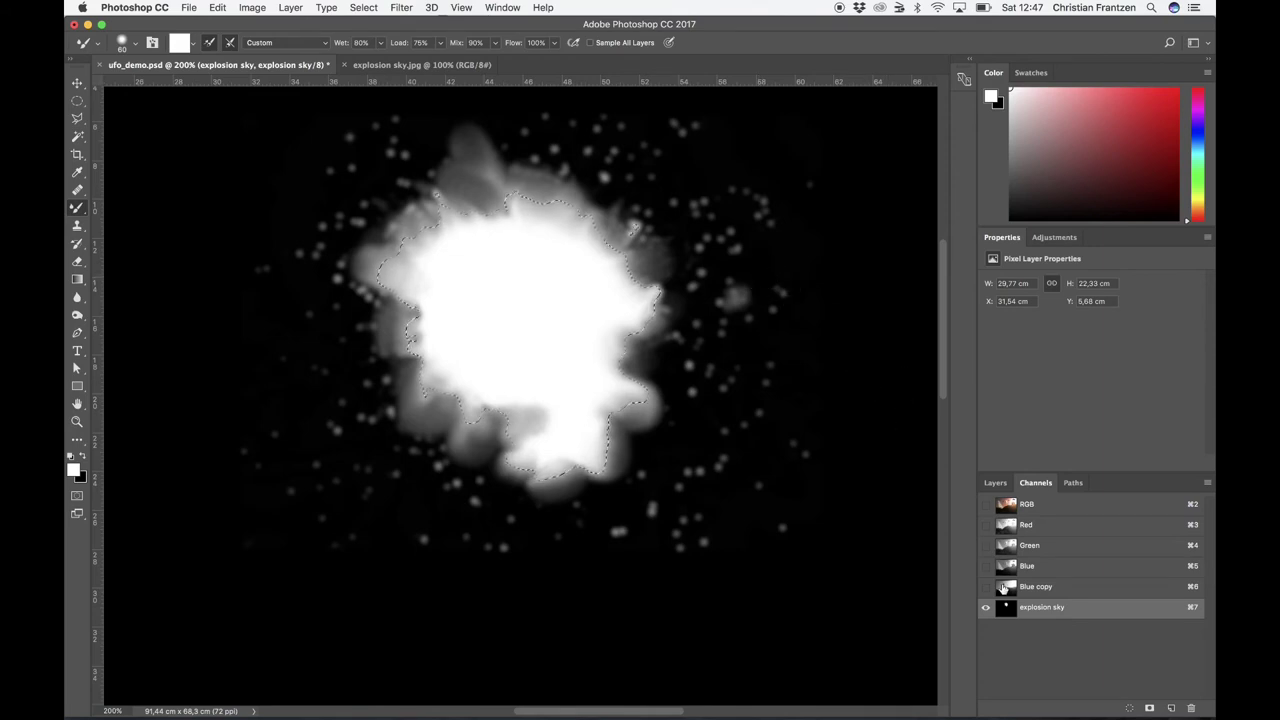
Show the RGB composite, hide the explosion sky channel, and make RGB the active target for editing the explosion sky layer
click(985, 505)
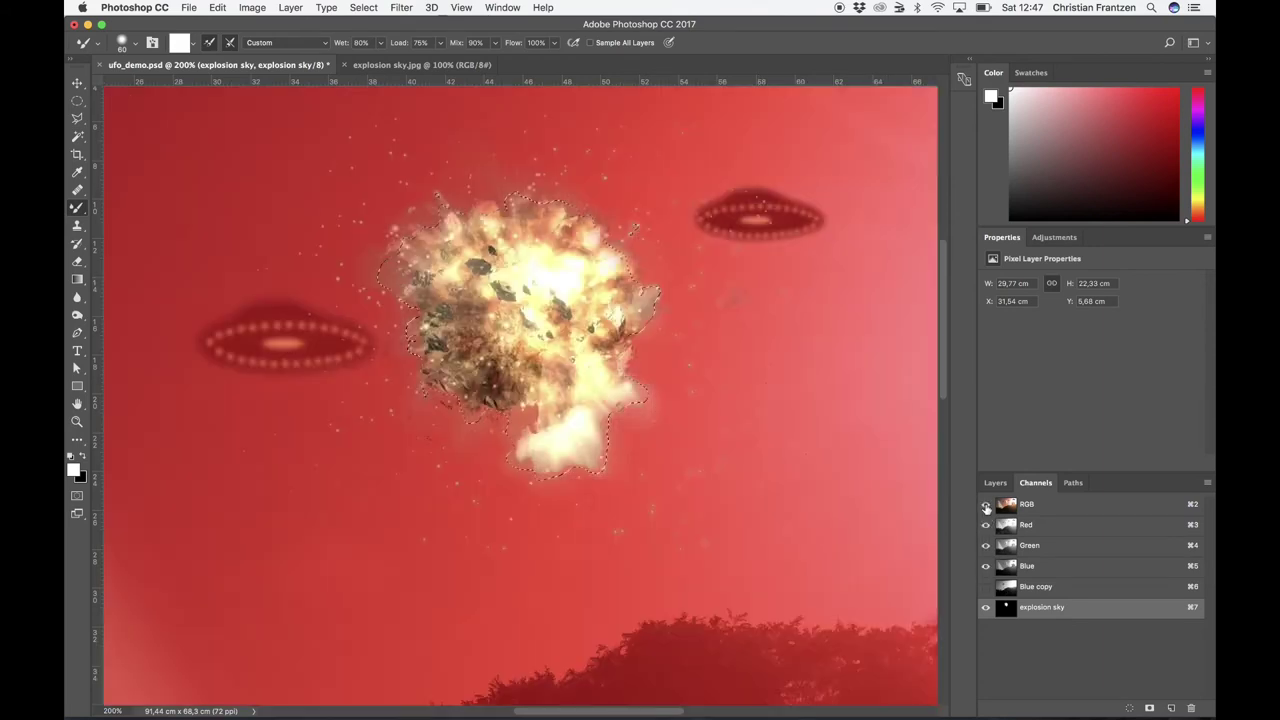
click(985, 608)
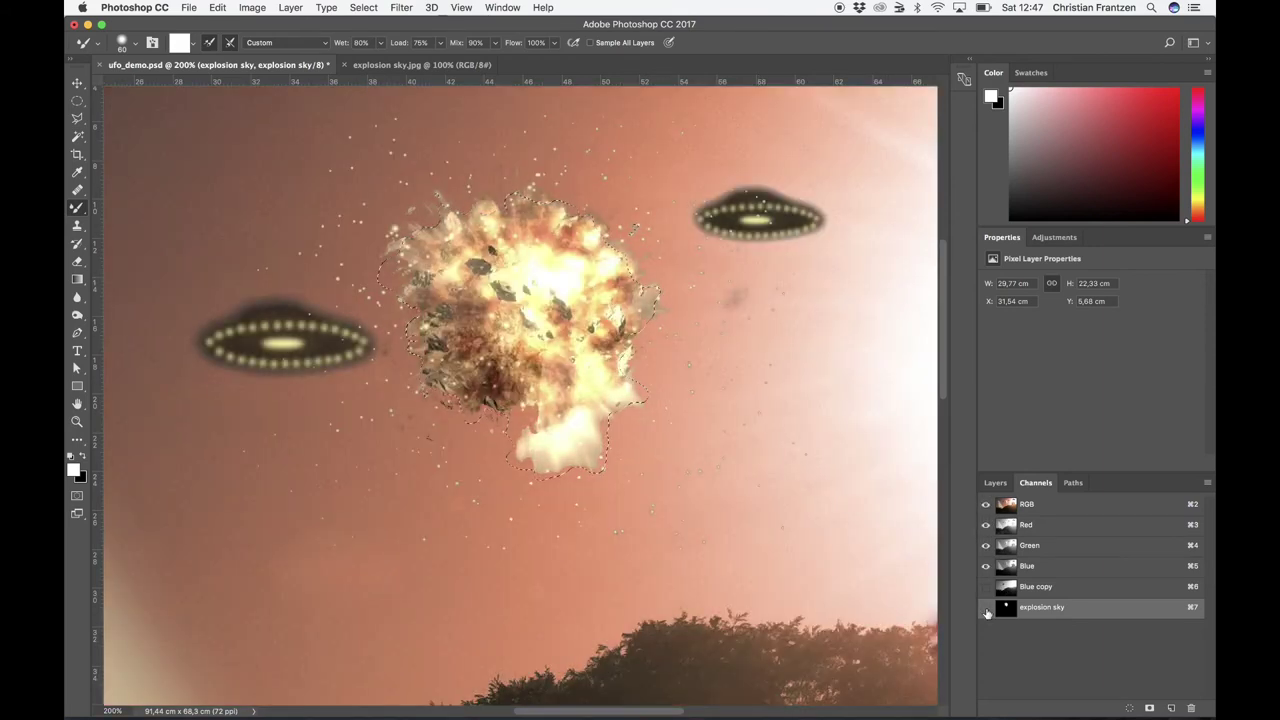
click(995, 483)
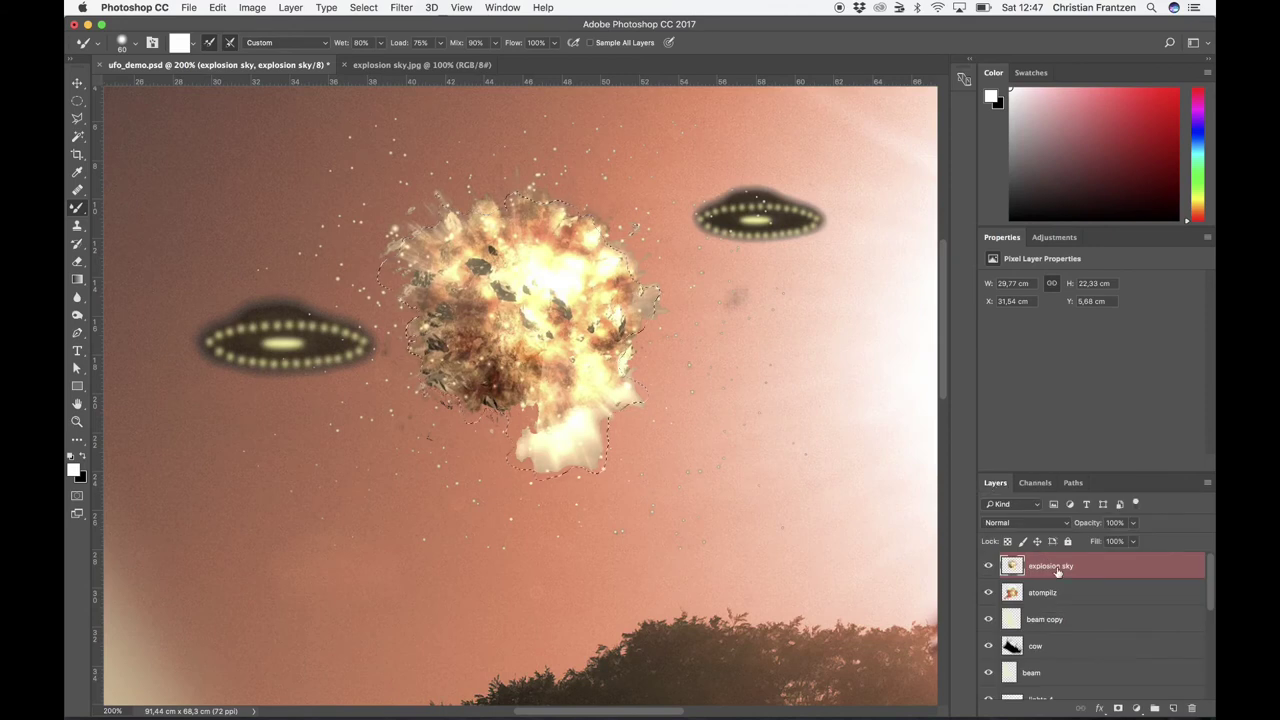
click(1031, 484)
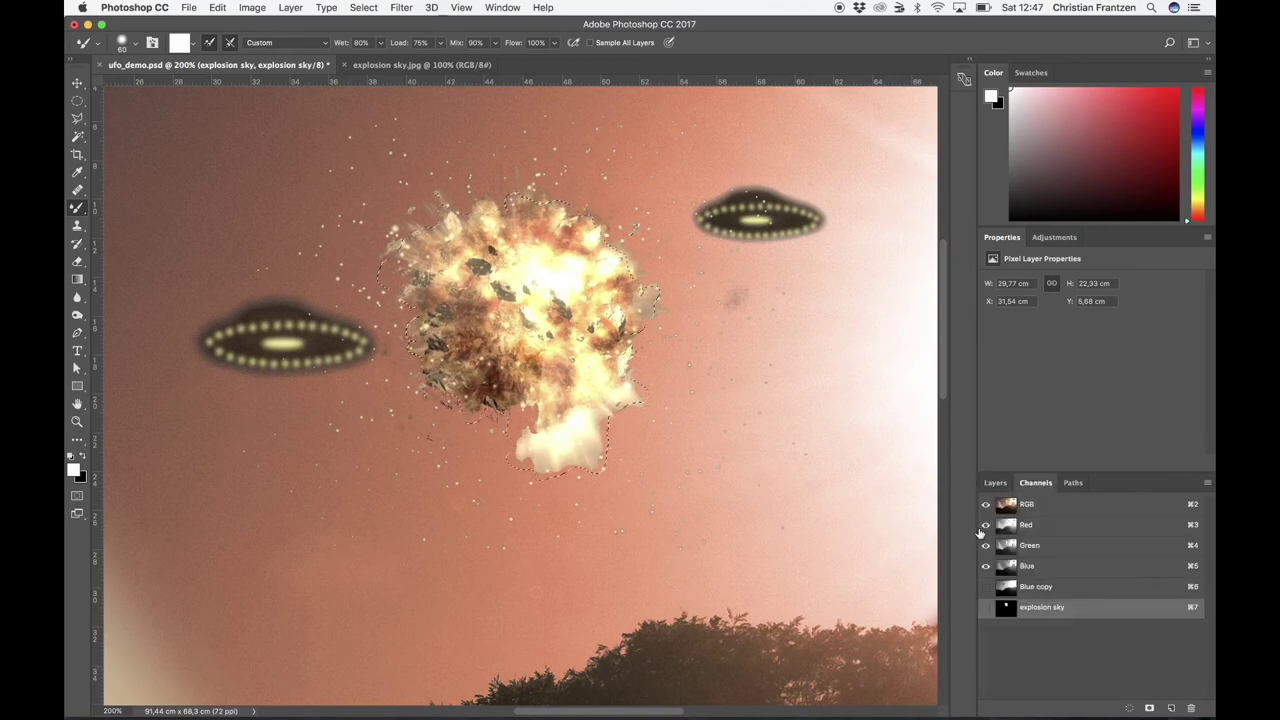
click(1046, 509)
click(995, 484)
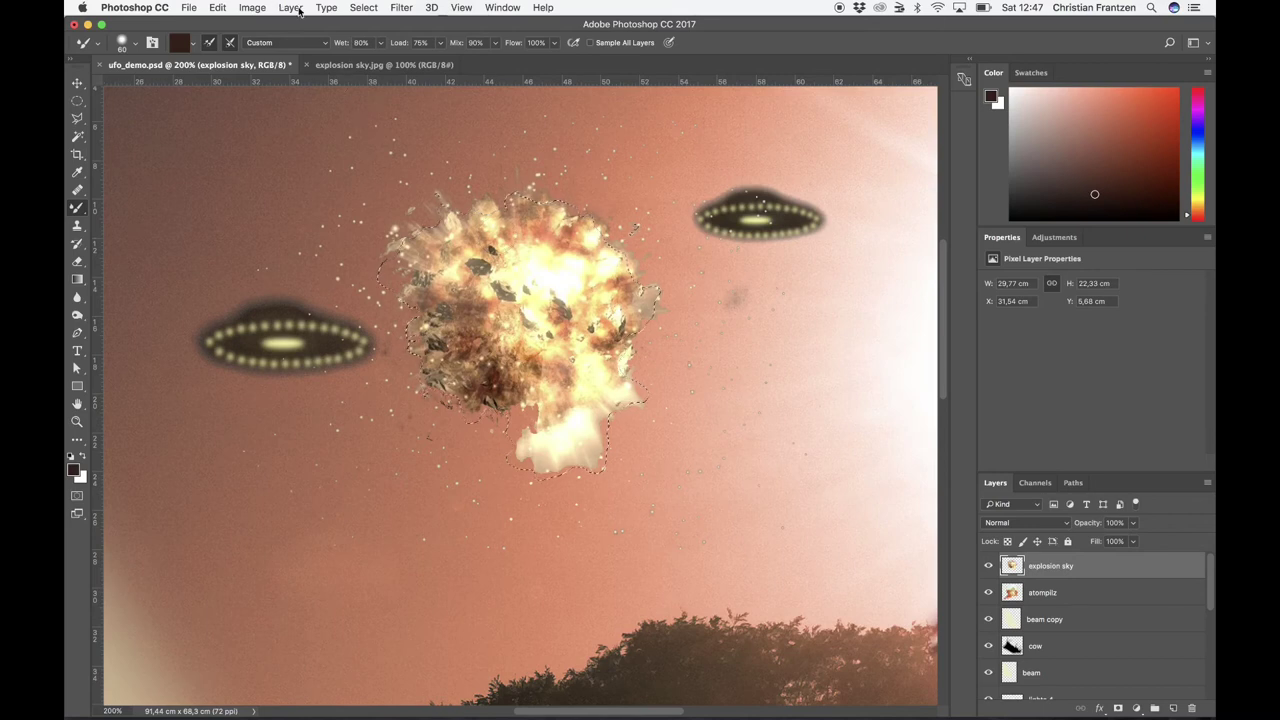
Invert the selection, clear the stray sparks around the explosion from its layer, and deselect
click(363, 8)
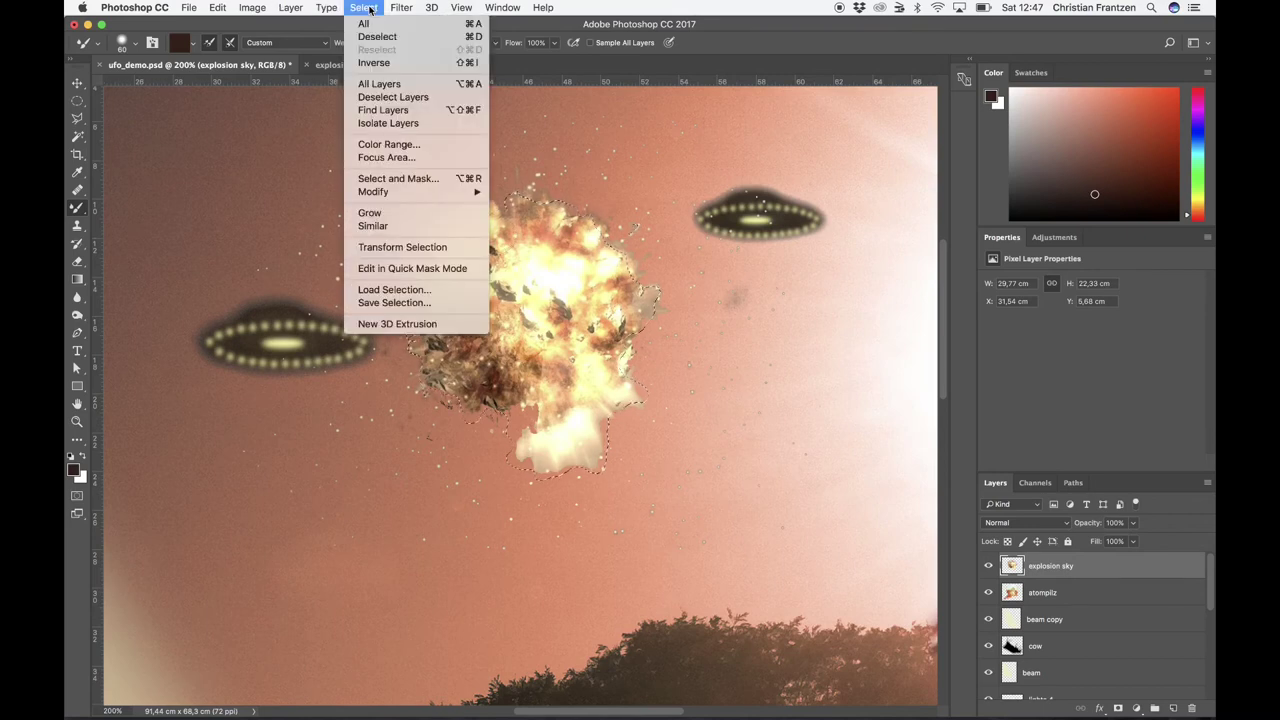
click(374, 62)
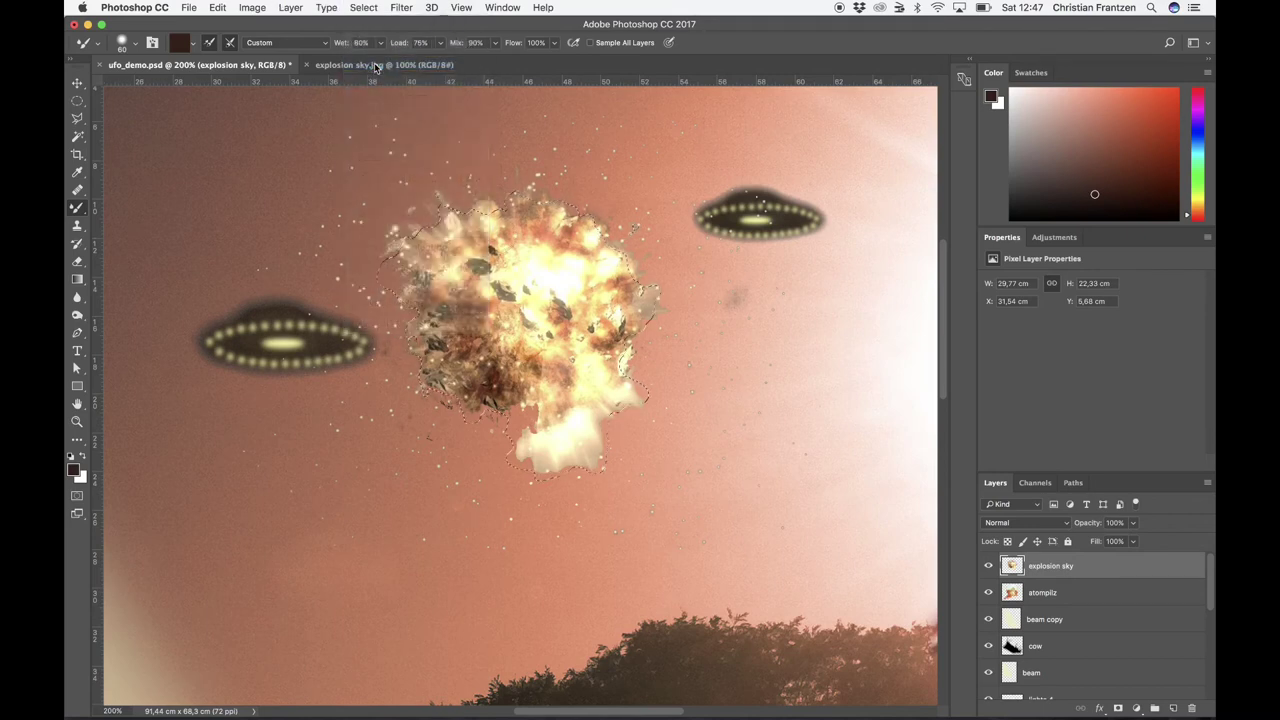
click(221, 8)
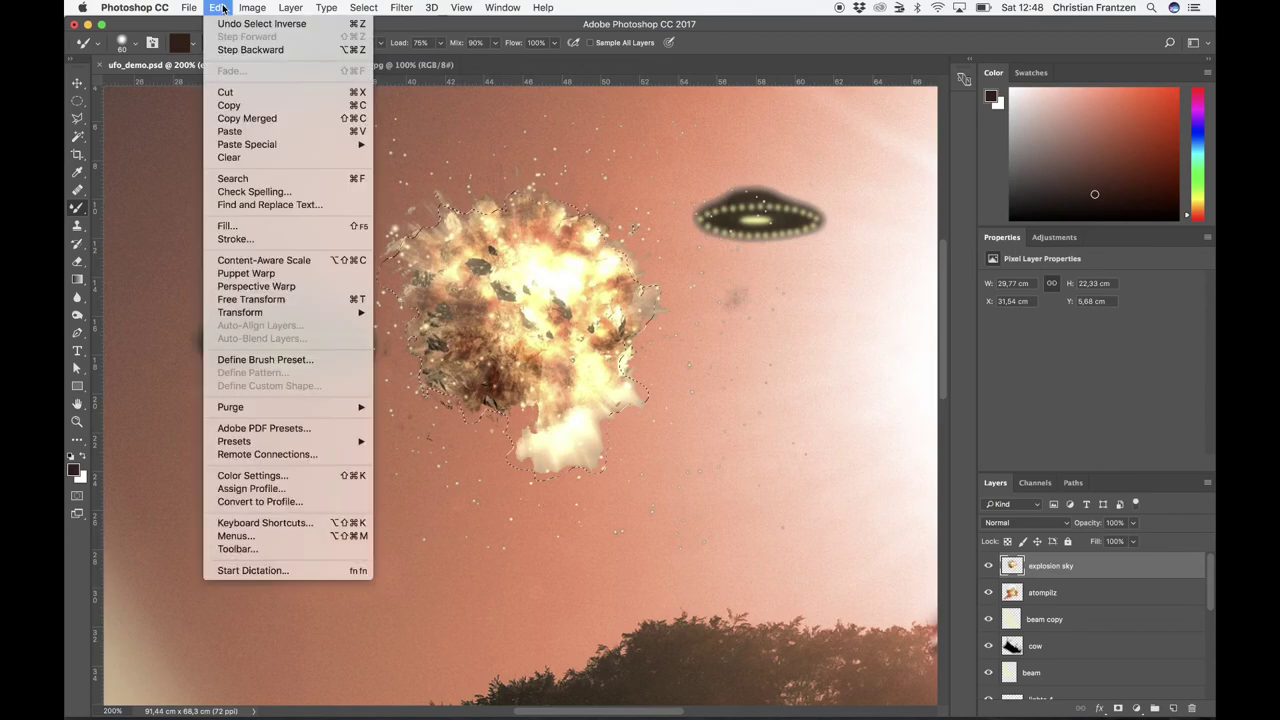
click(223, 159)
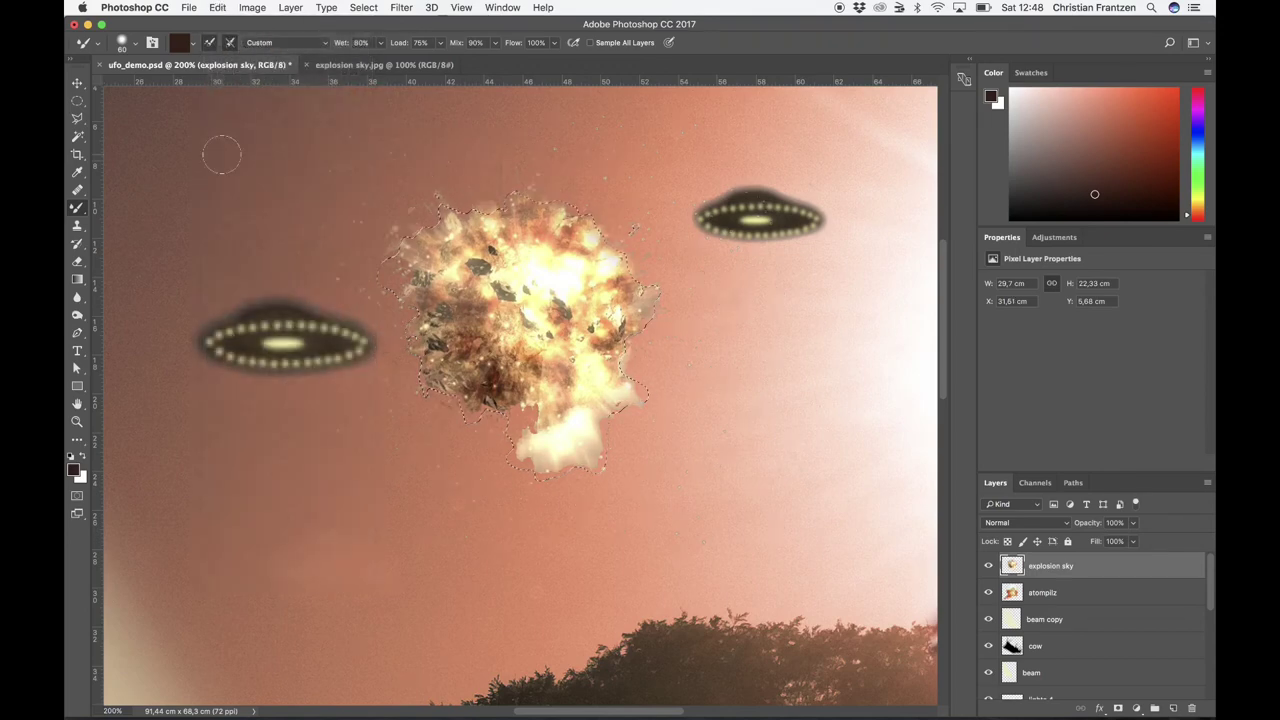
click(366, 9)
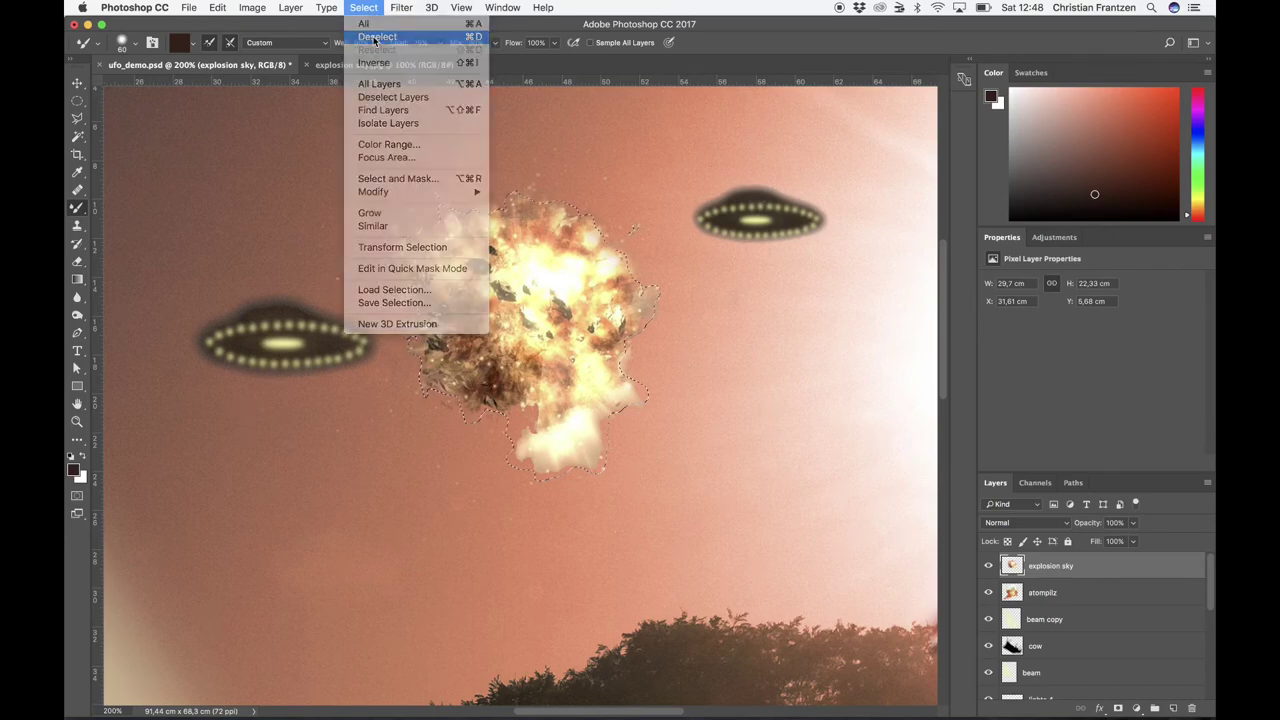
click(376, 37)
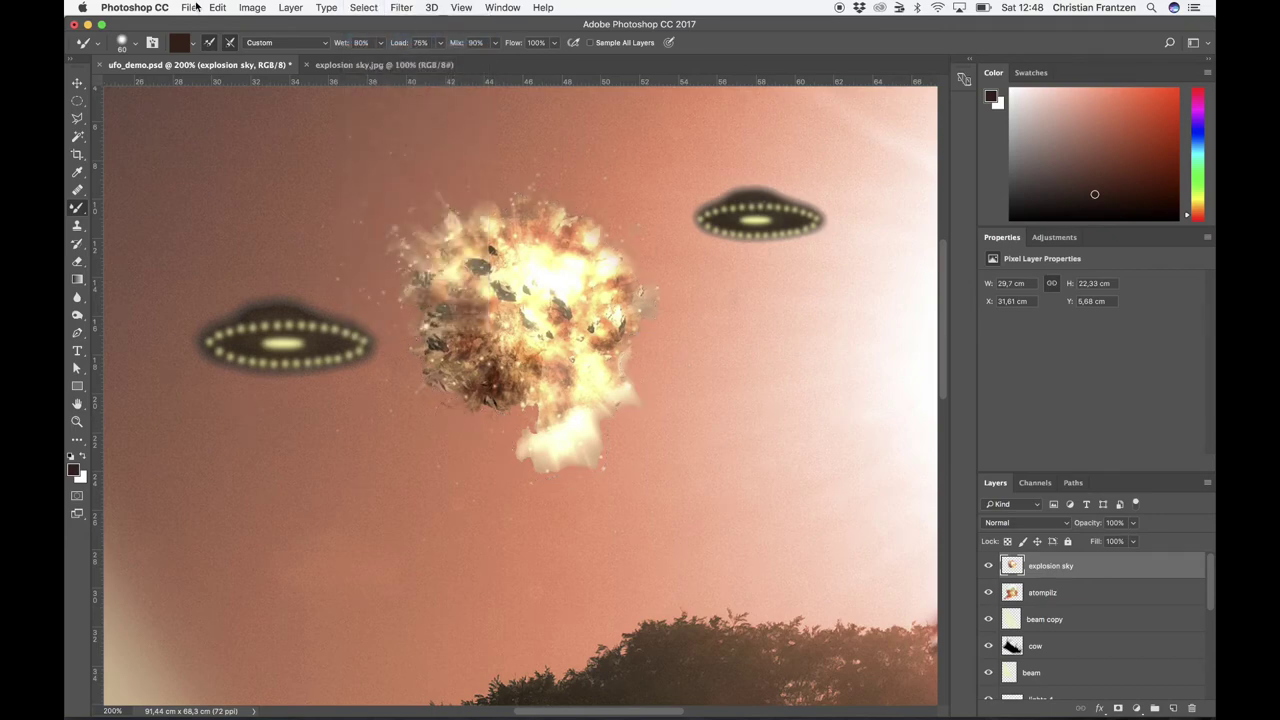
Erase the pale smoke column beneath the explosion and trim its lower edge using the Eraser with a soft tip
click(77, 422)
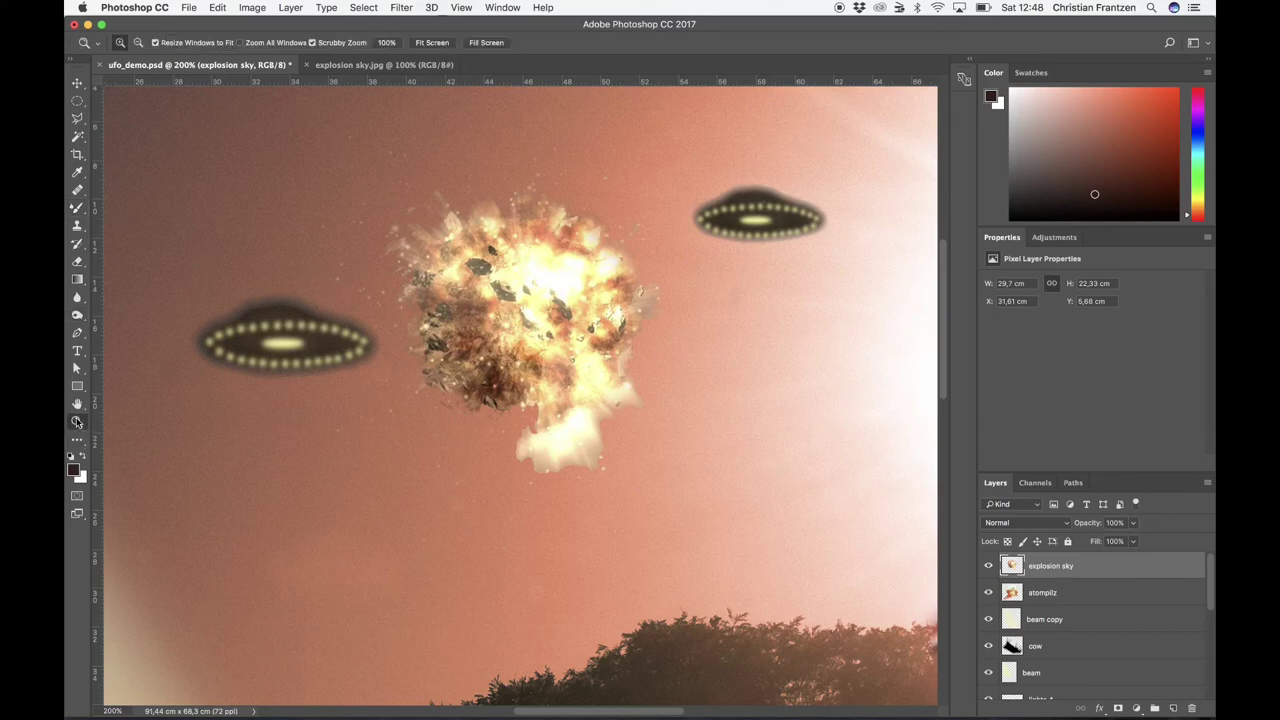
alt+click(474, 409)
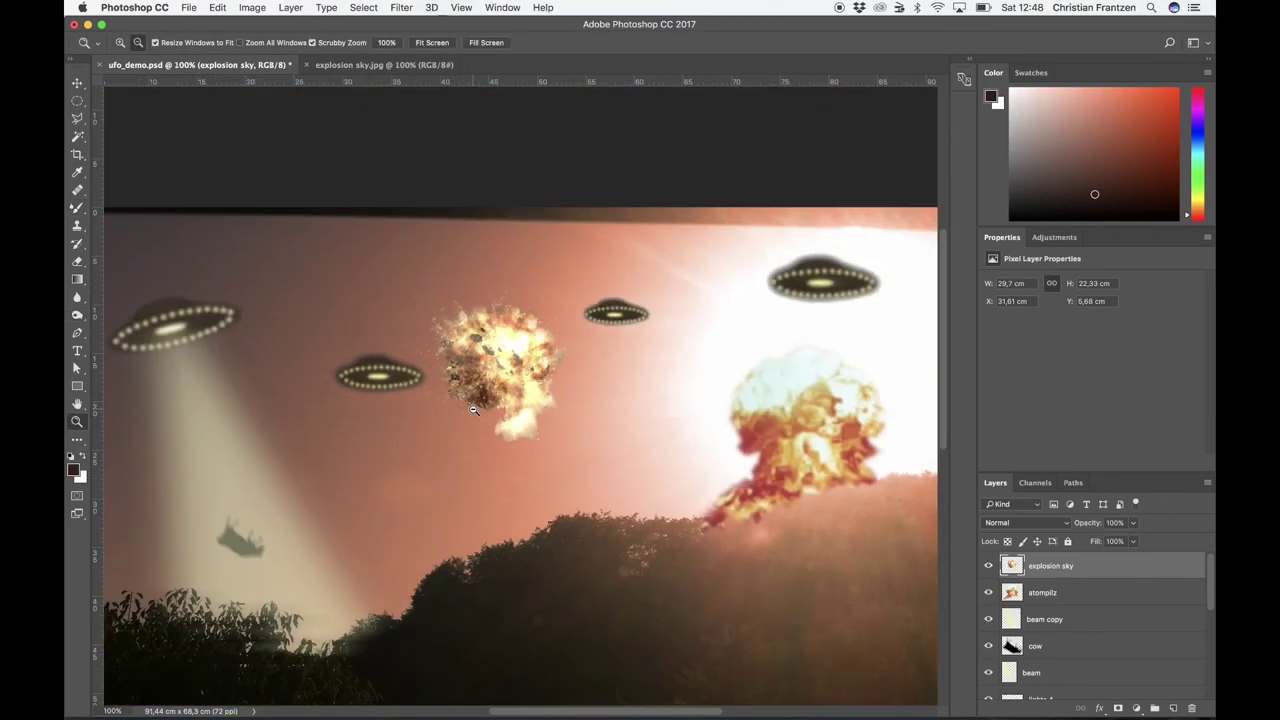
click(77, 262)
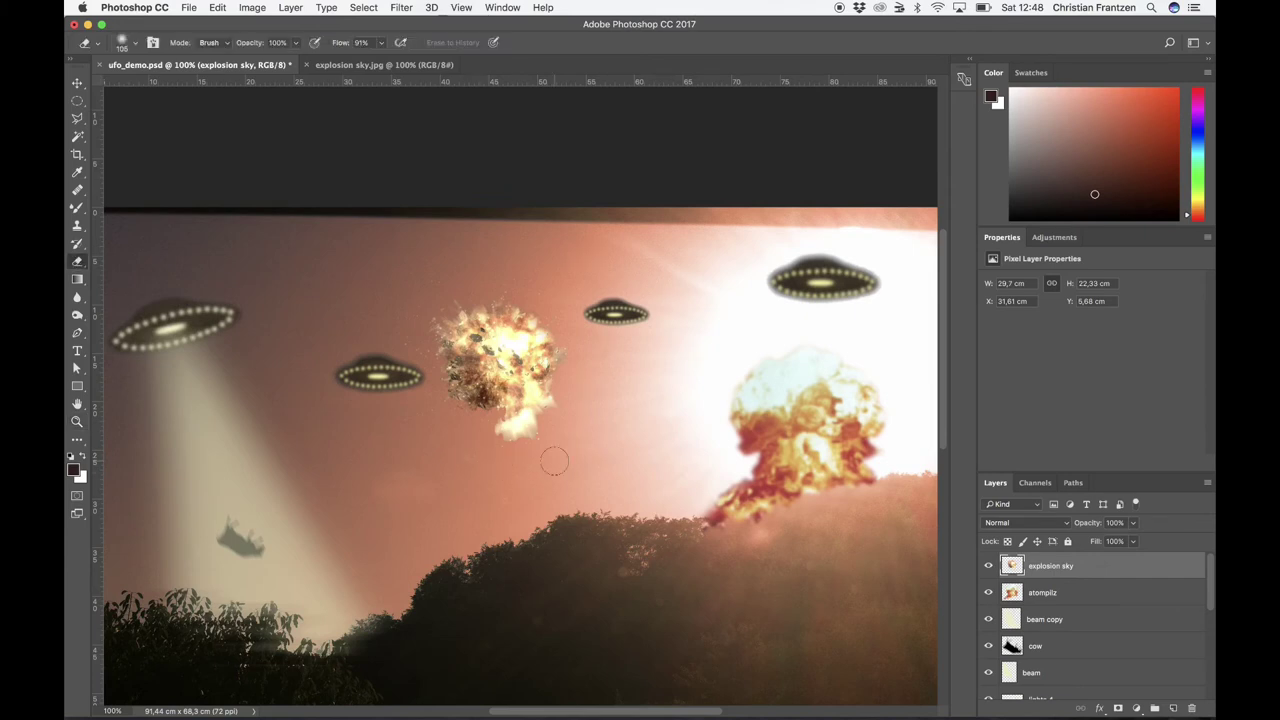
mouse_move(530, 436)
mouse_down()
mouse_move(501, 441)
mouse_move(548, 433)
mouse_move(576, 352)
mouse_move(536, 432)
mouse_move(512, 442)
mouse_move(483, 428)
mouse_move(573, 421)
mouse_move(571, 357)
mouse_up()
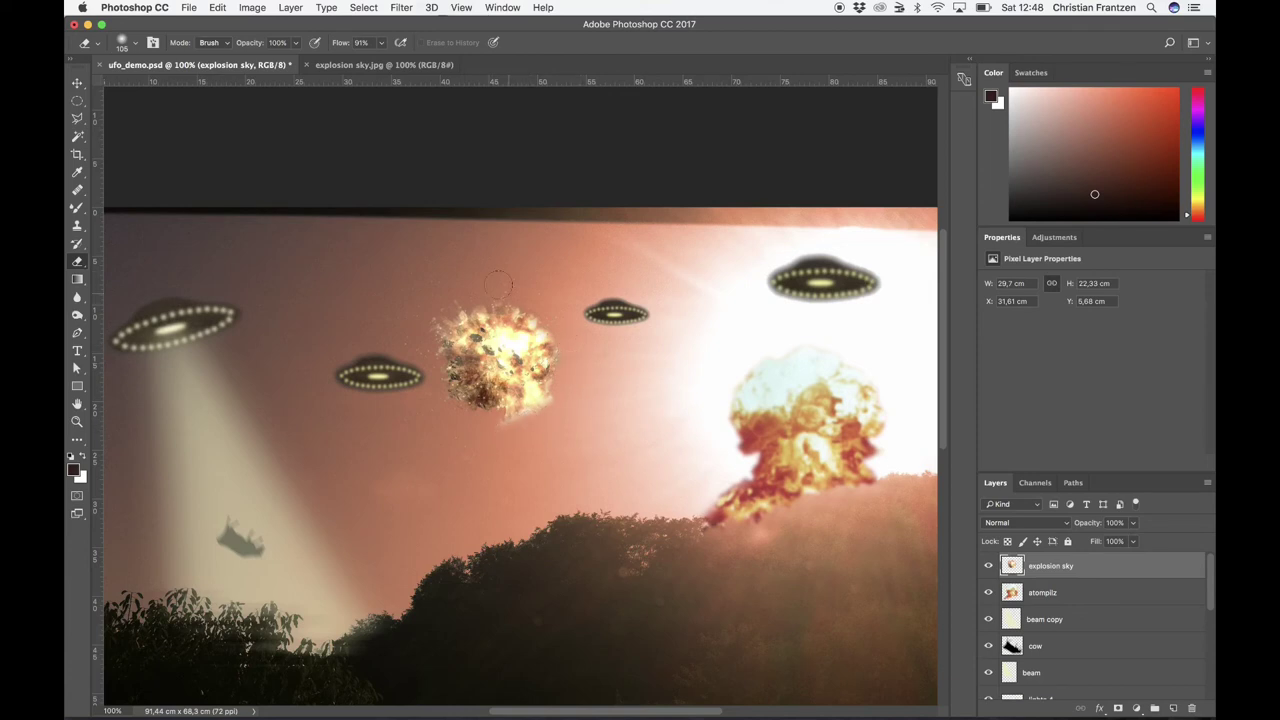
Lower the Eraser's flow to 45% and softly fade the explosion's lower and right edges
click(381, 44)
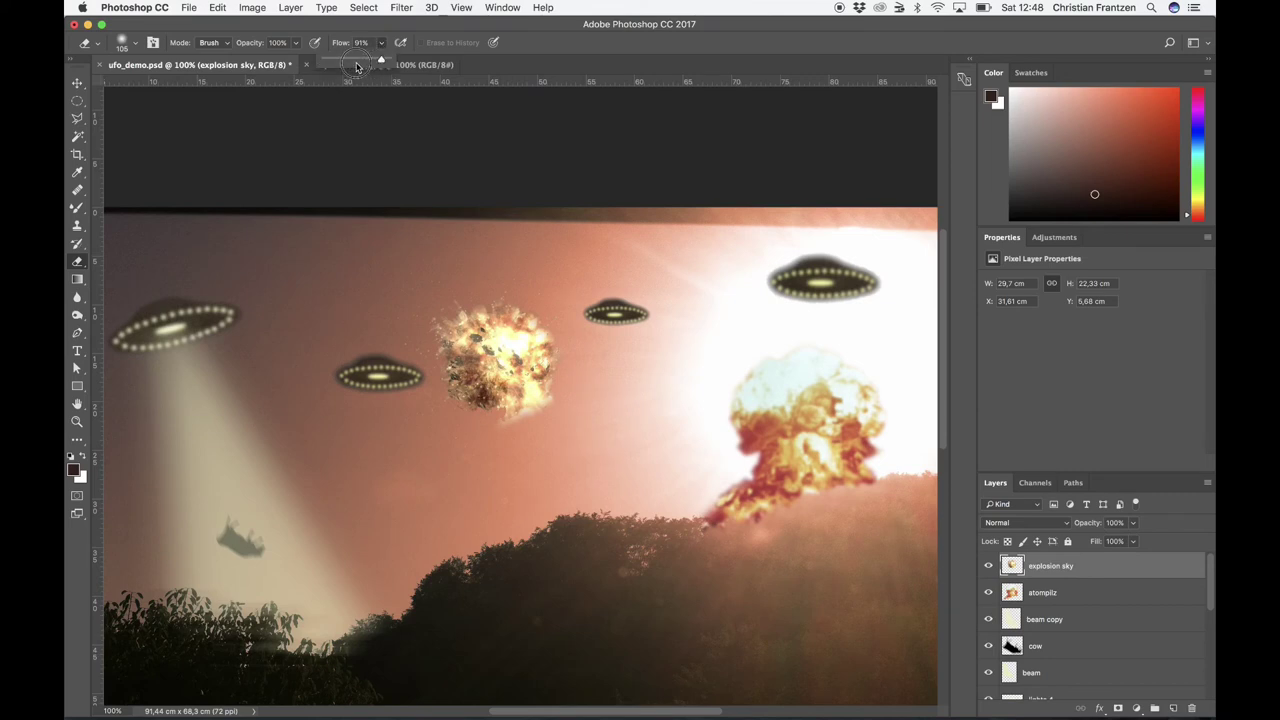
drag(381, 62, 351, 60)
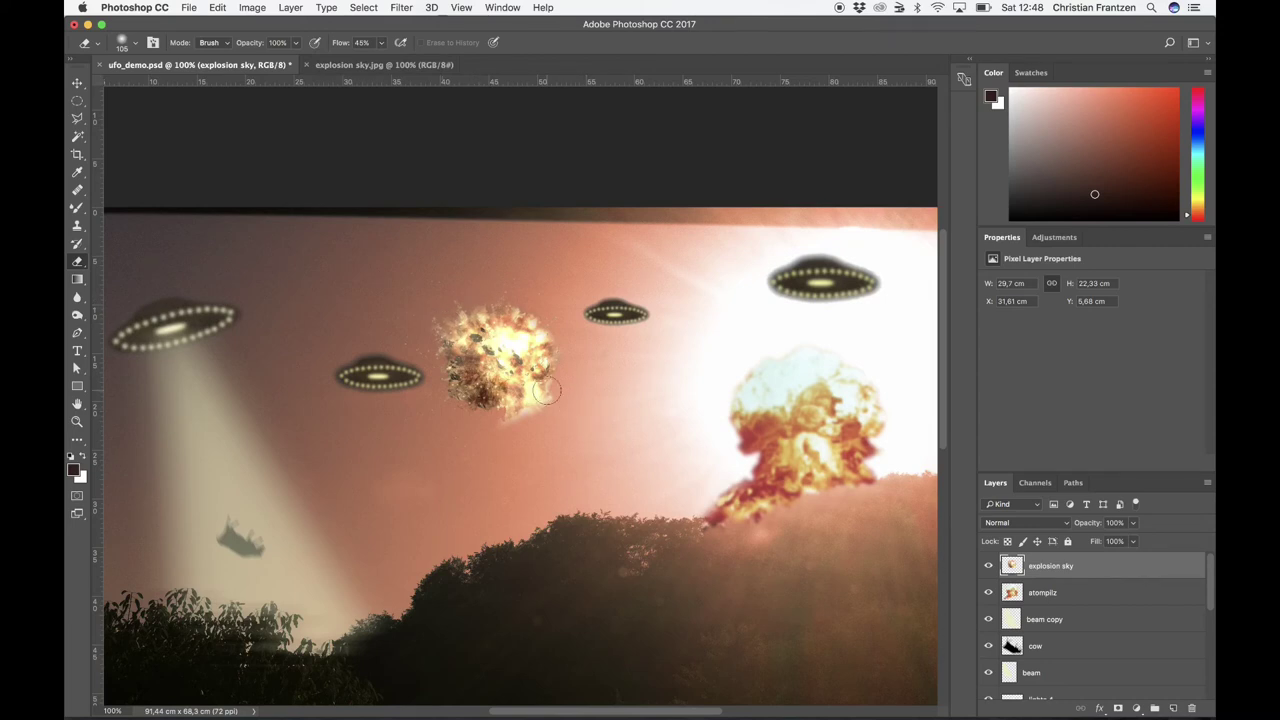
drag(534, 413, 502, 413)
drag(555, 320, 555, 355)
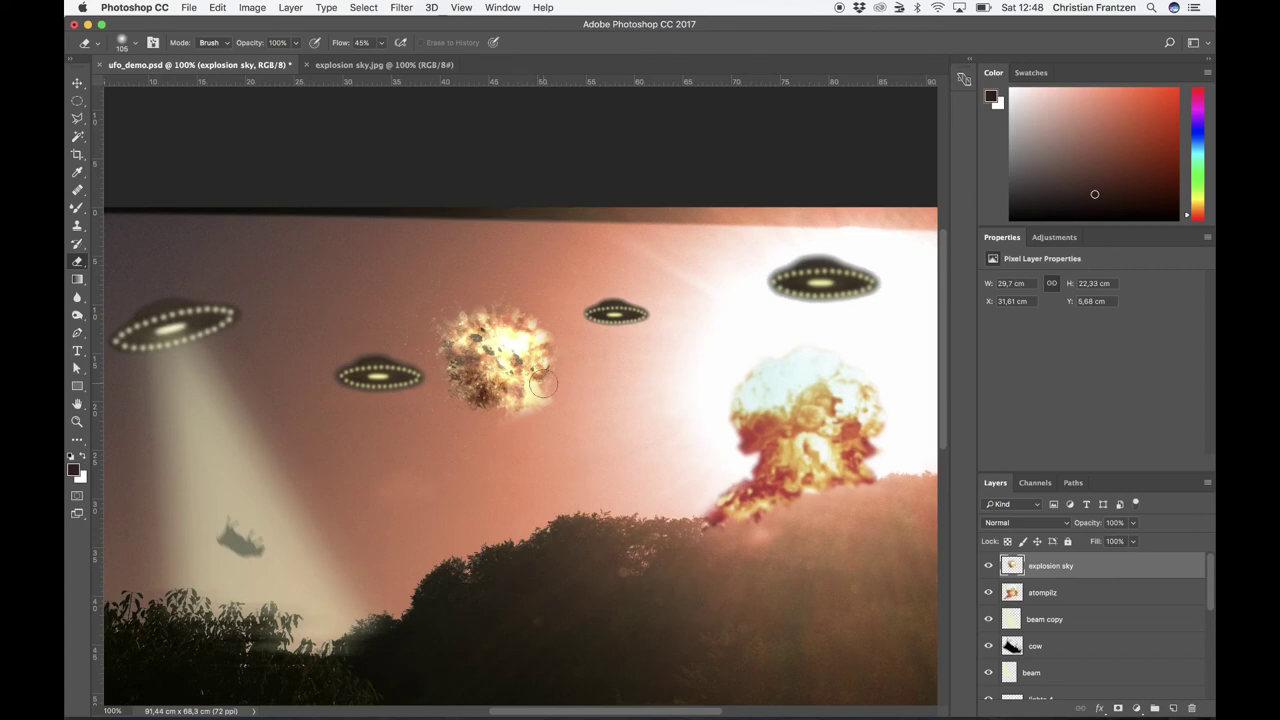
drag(543, 384, 533, 331)
Distort the explosion sky layer to about 129% height with about -6.2° horizontal skew, and set its opacity to 78%
click(245, 8)
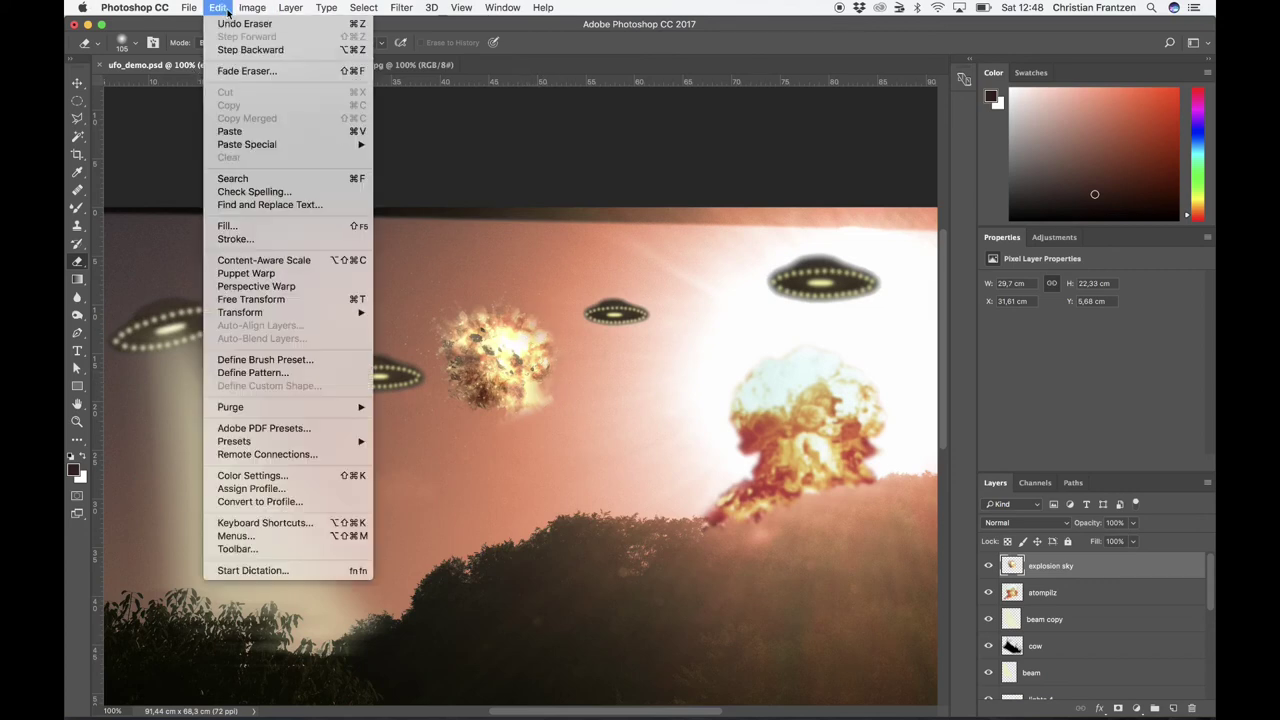
mouse_move(254, 312)
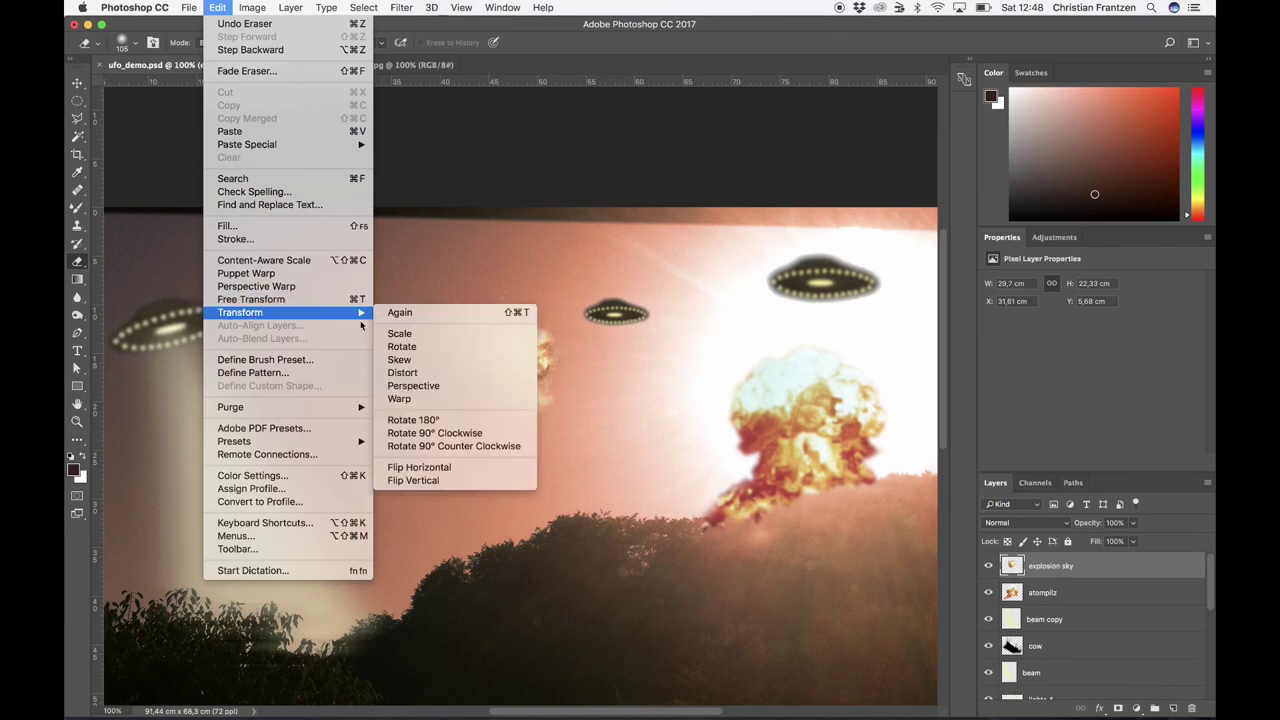
click(443, 373)
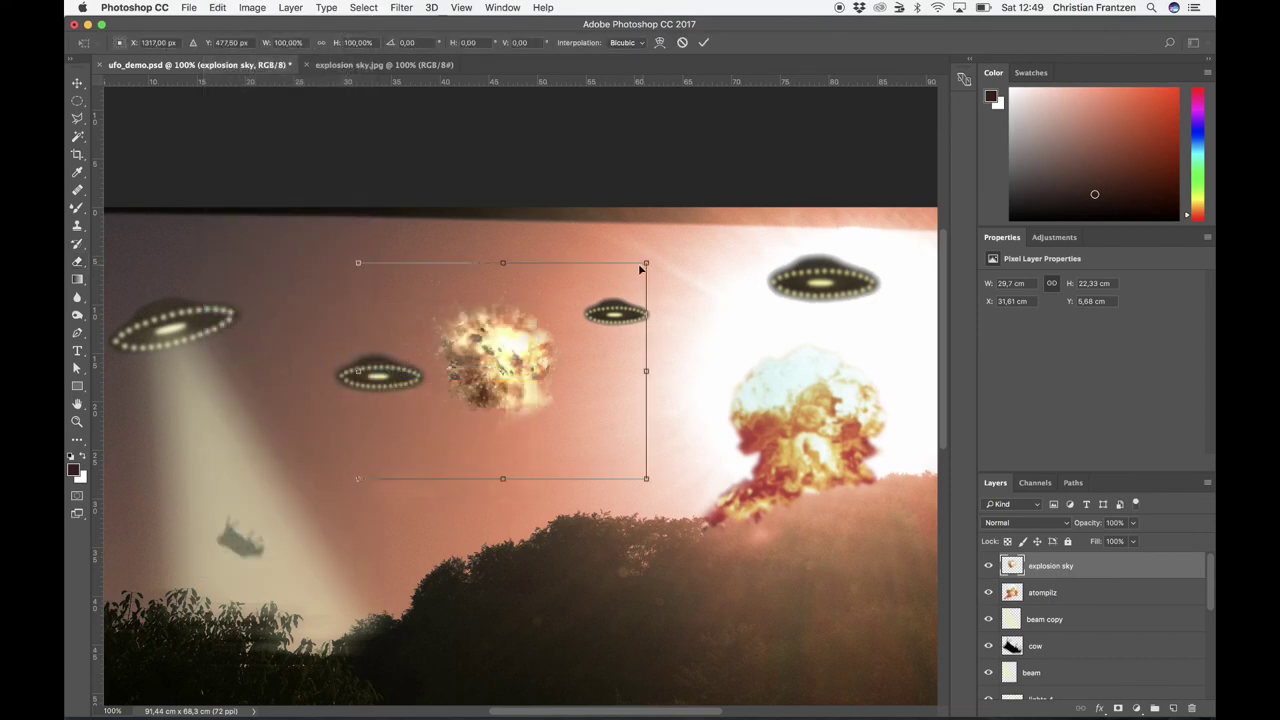
drag(502, 264, 519, 233)
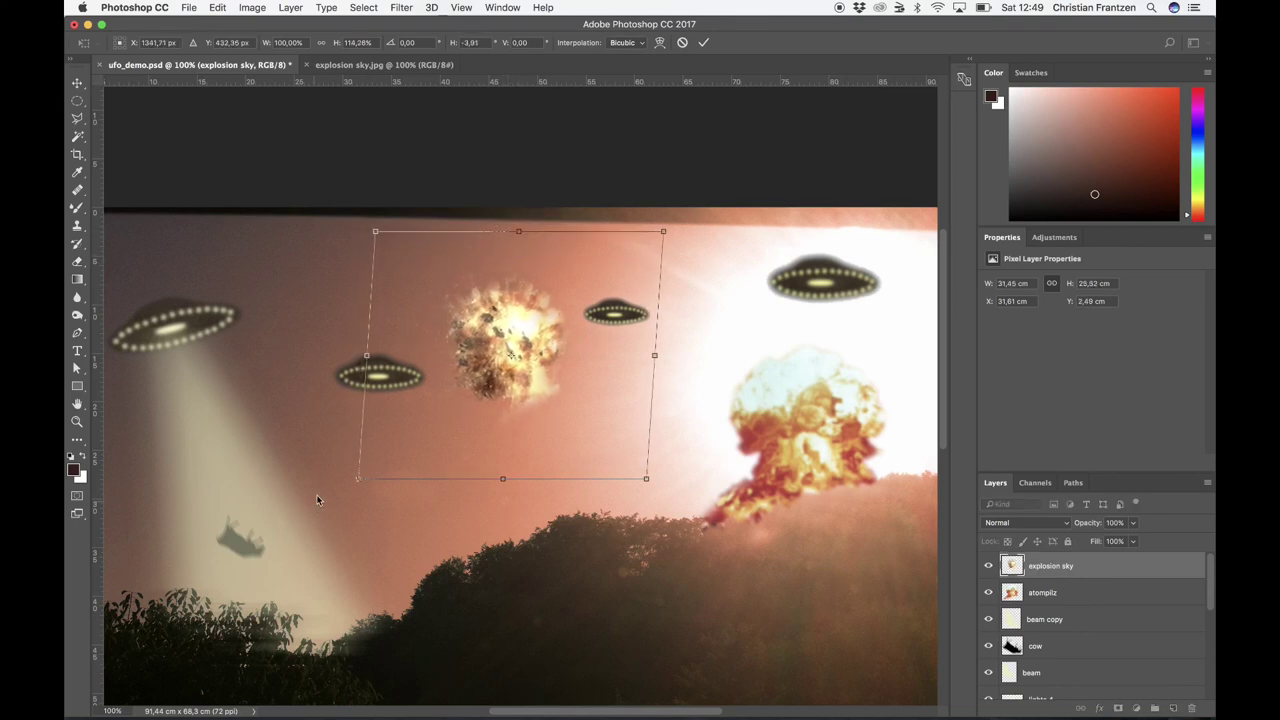
drag(503, 482, 490, 513)
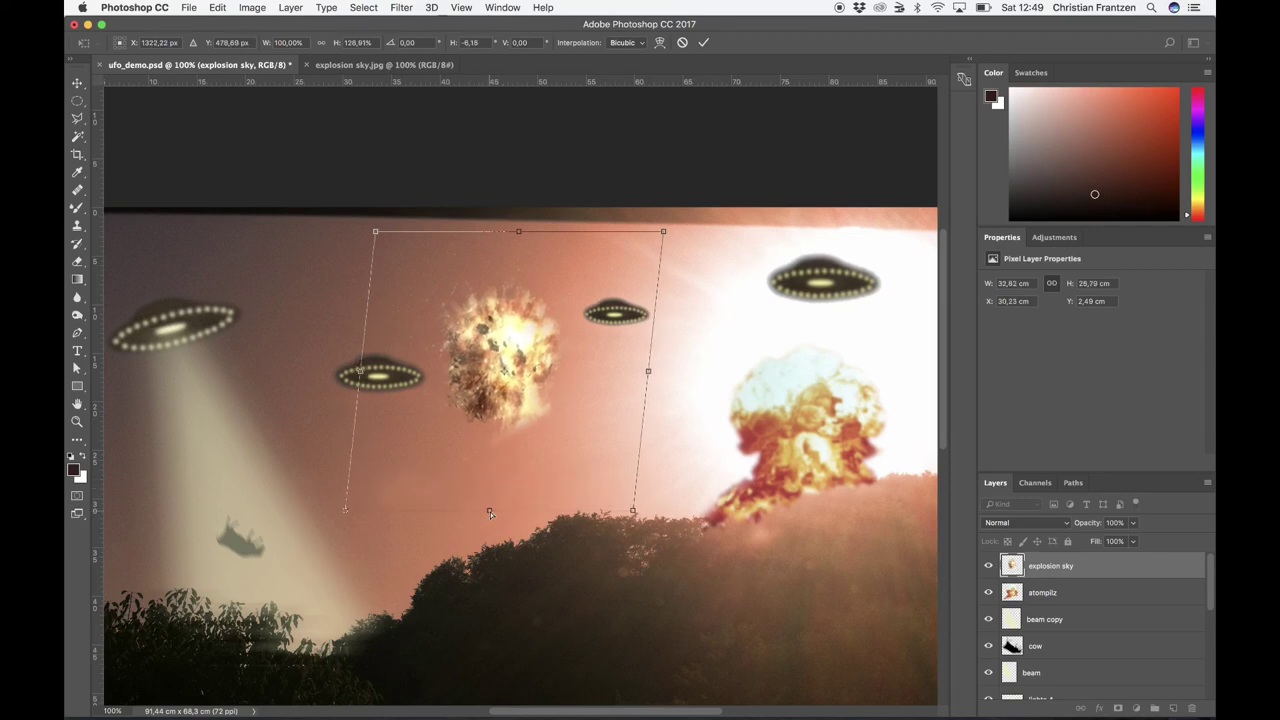
click(703, 42)
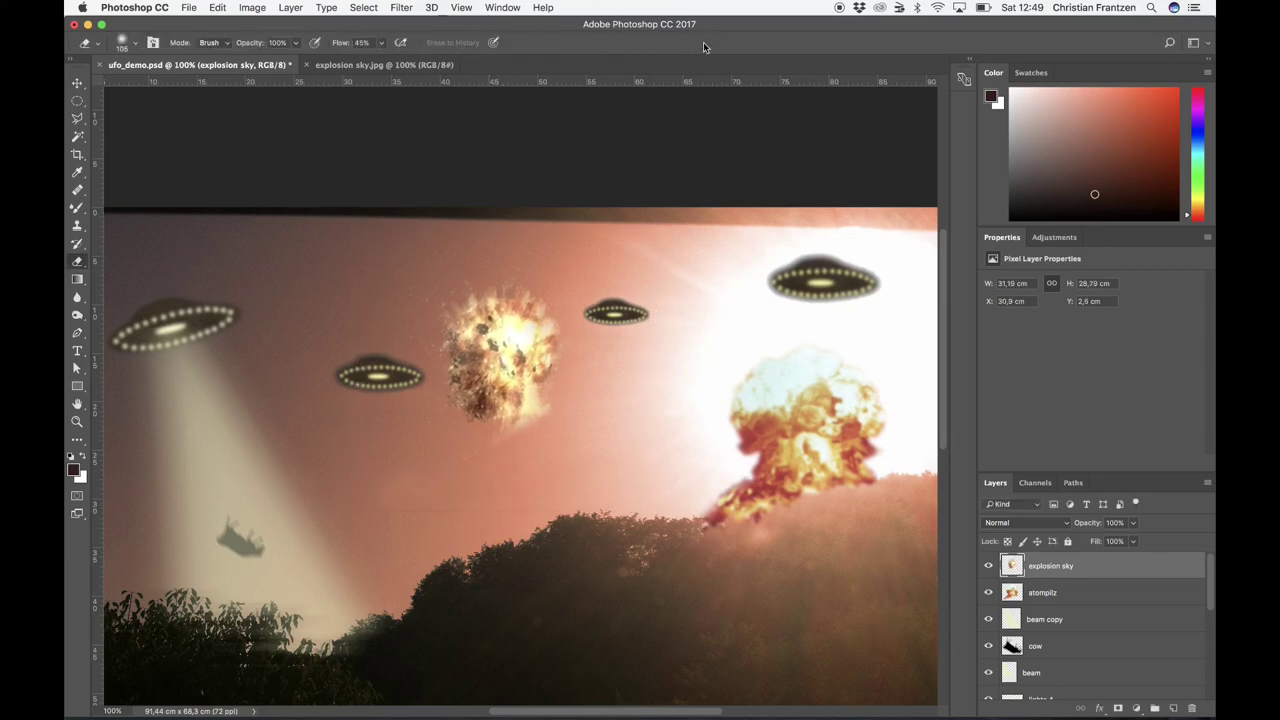
click(1133, 525)
drag(1137, 541, 1120, 541)
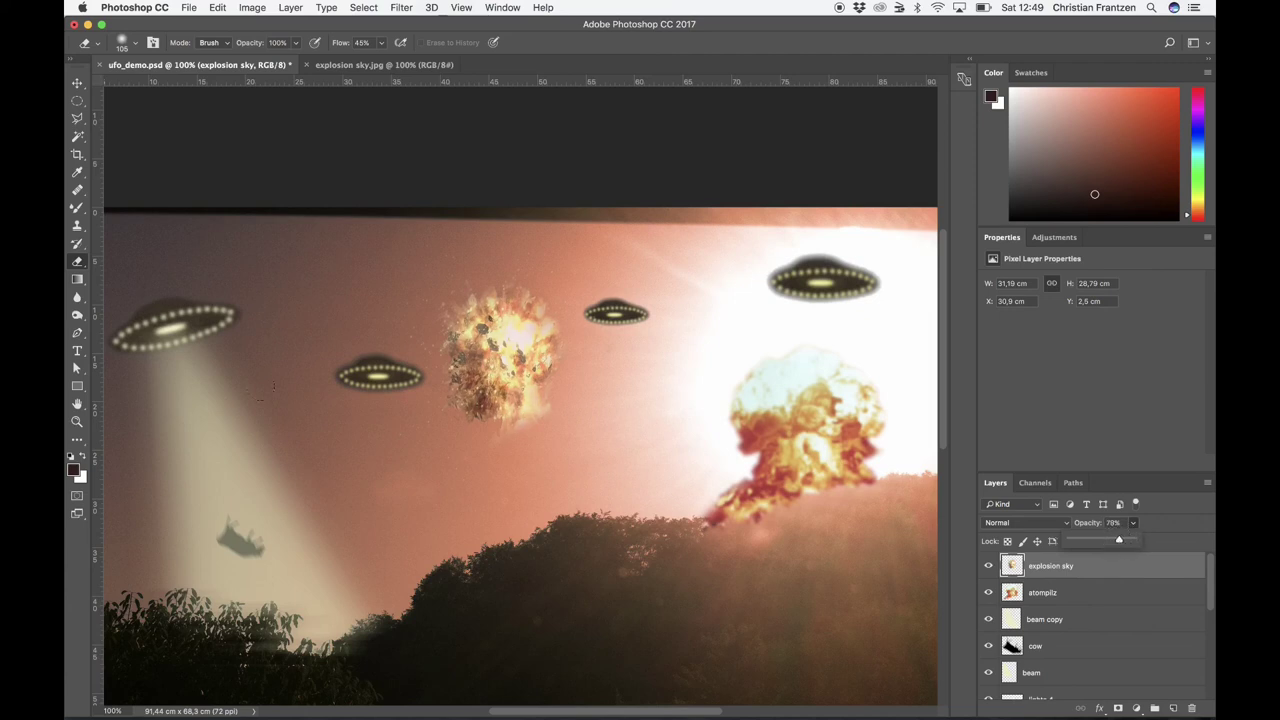
click(78, 264)
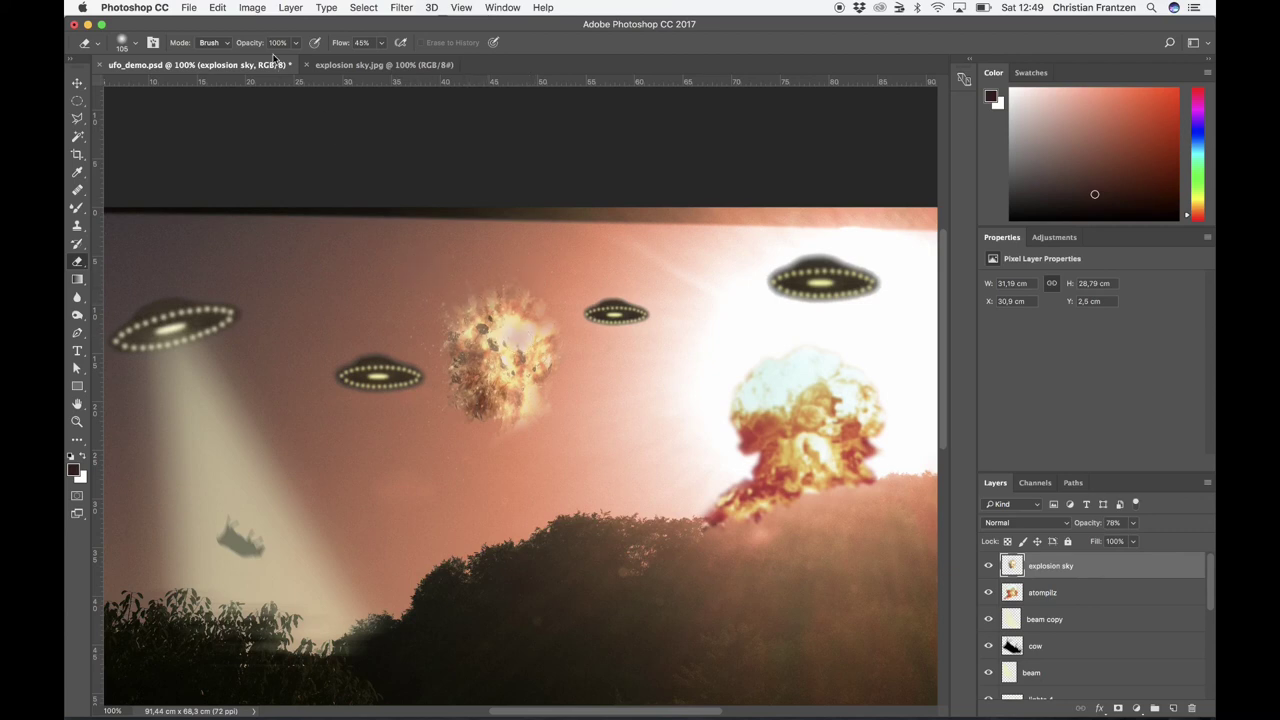
click(219, 10)
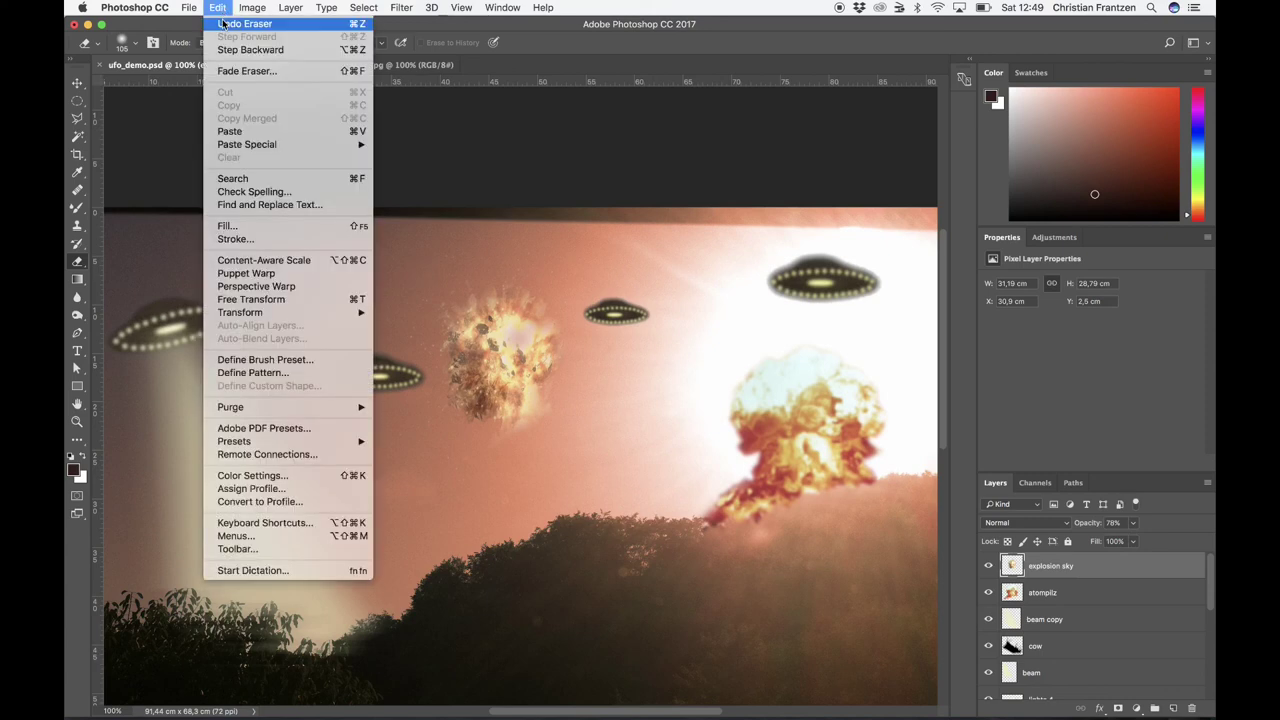
click(225, 23)
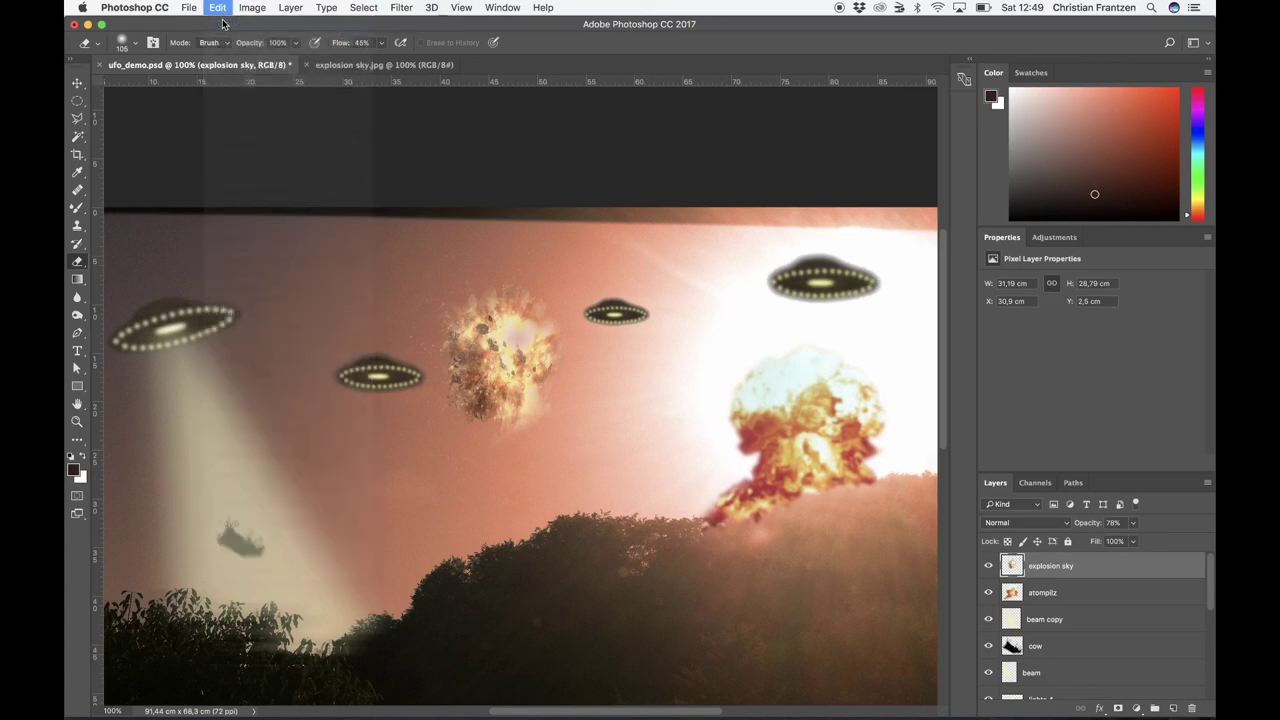
Move the explosion left so it overlaps the right edge of the neighboring small UFO, and save ufo_demo.psd
click(77, 83)
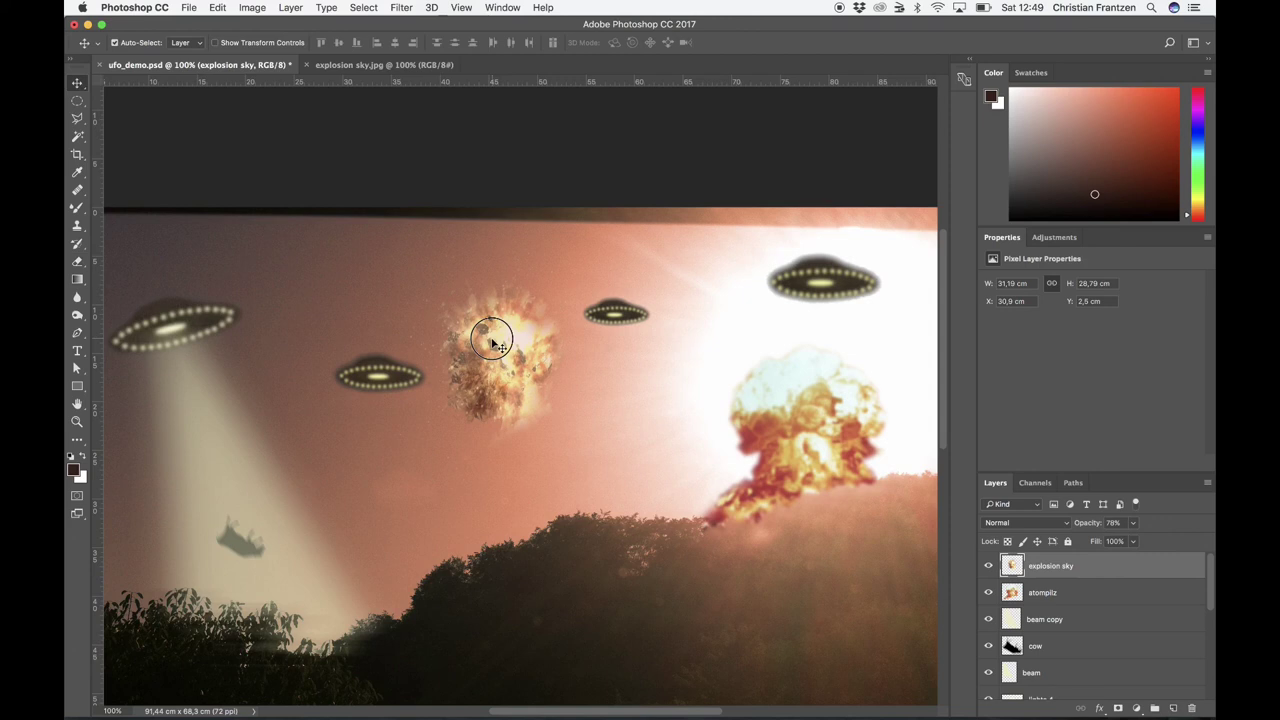
drag(493, 342, 434, 348)
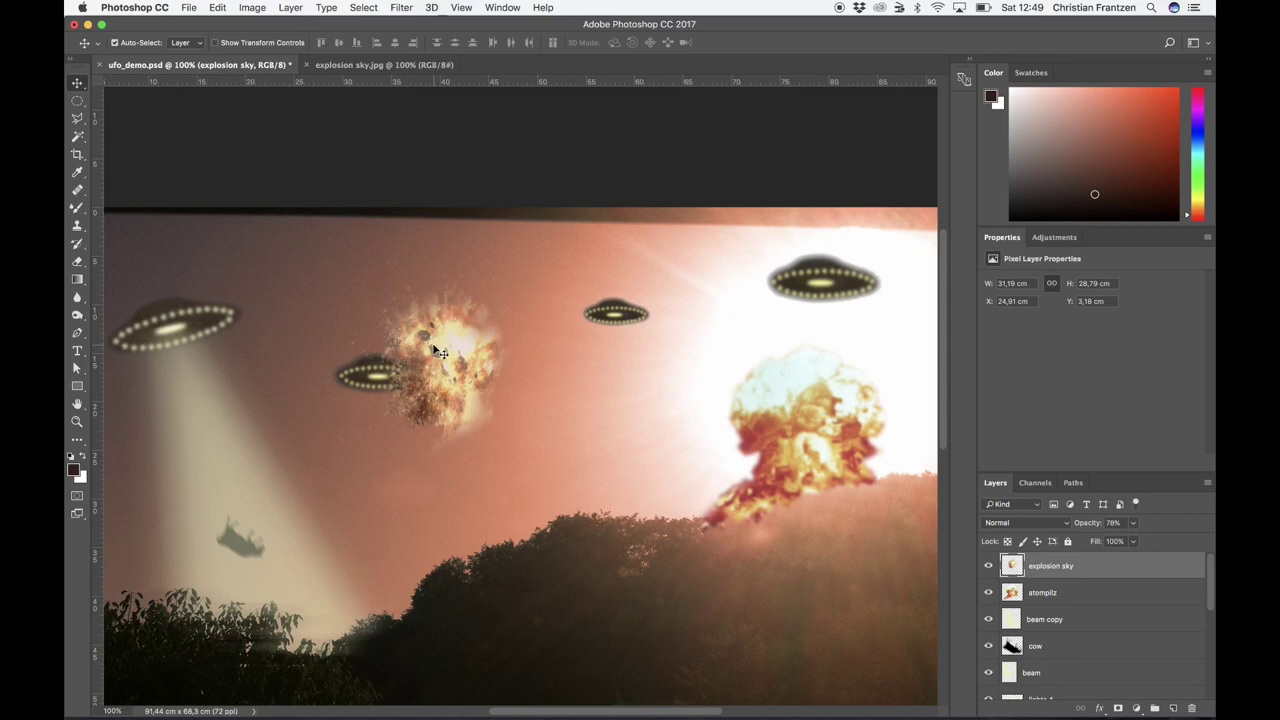
click(188, 8)
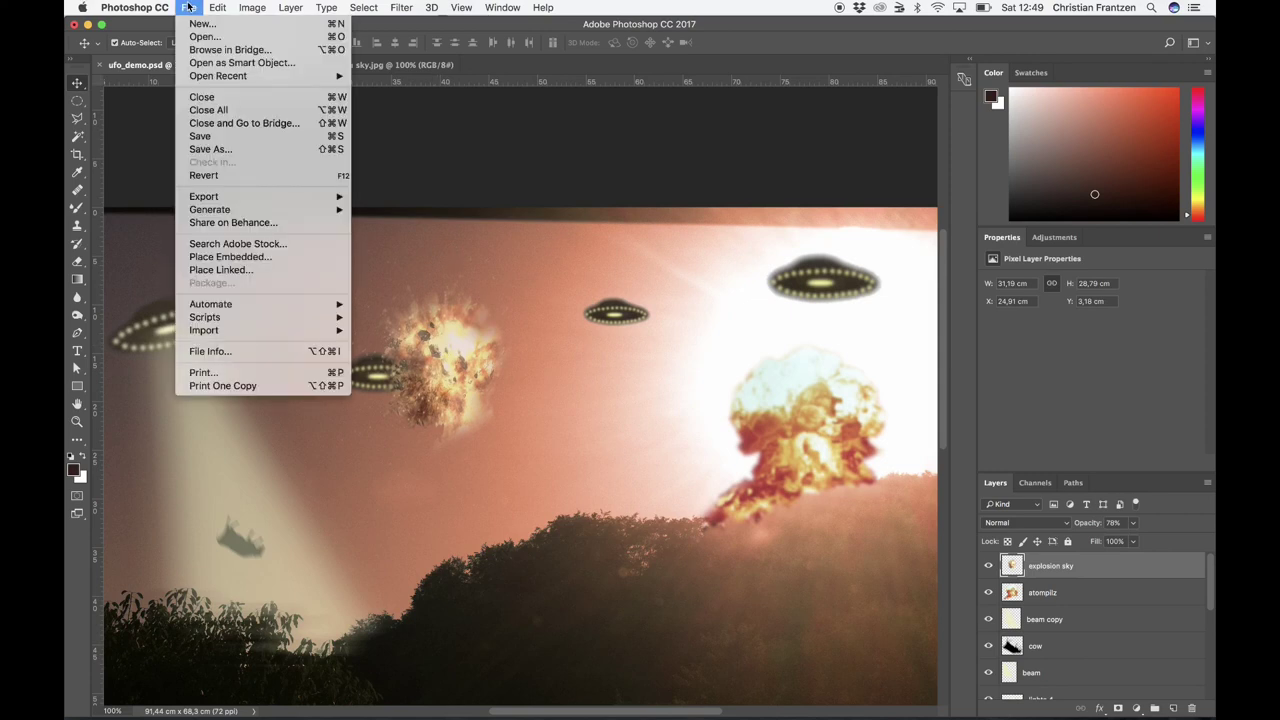
click(211, 137)
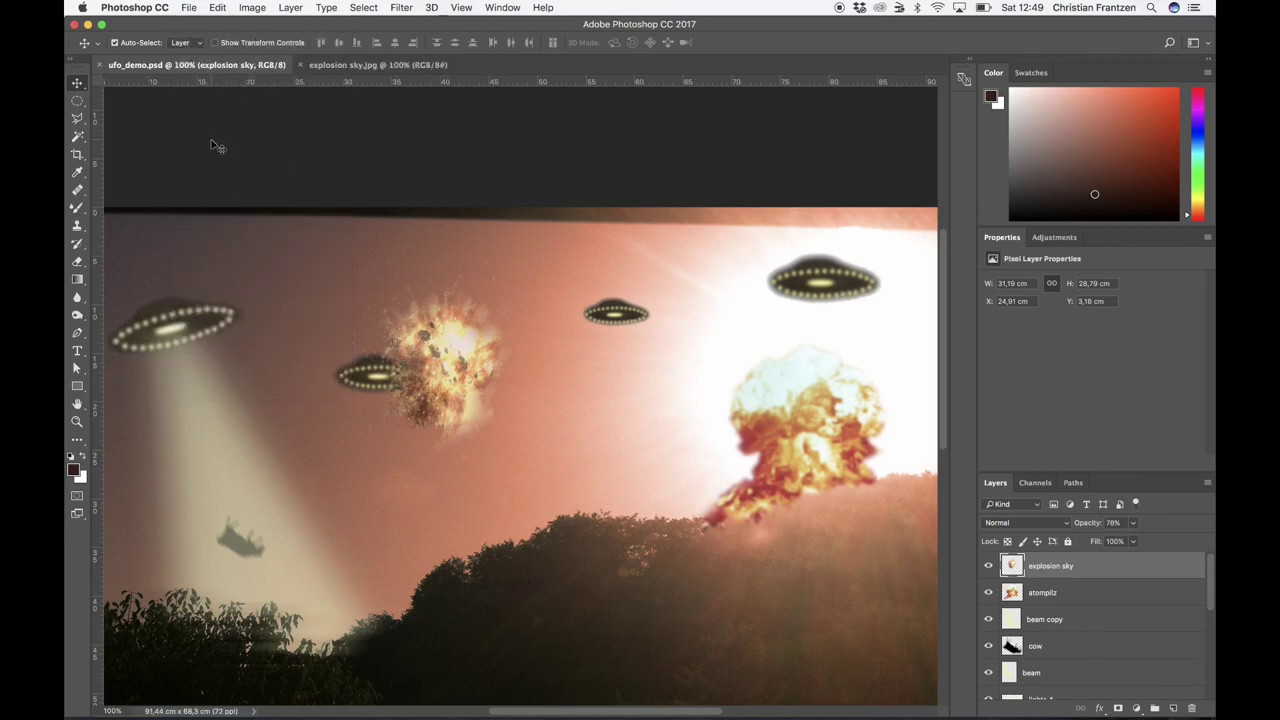